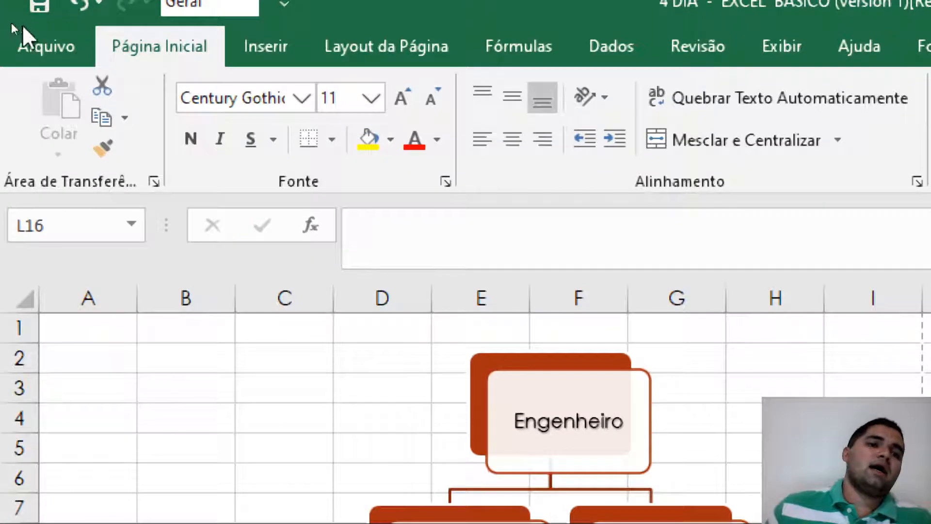
- Open the print settings for the organization chart sheet and examine the list of available printers
left_click(22, 34)
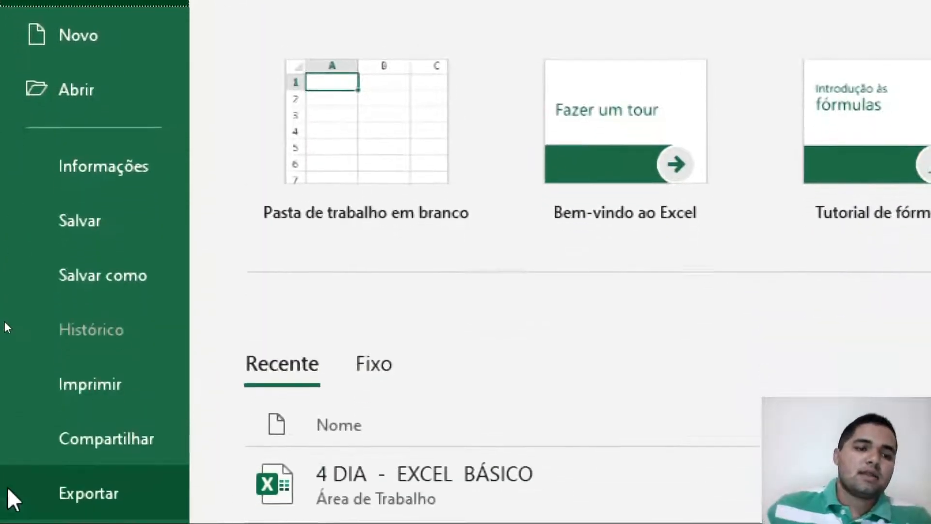
left_click(94, 321)
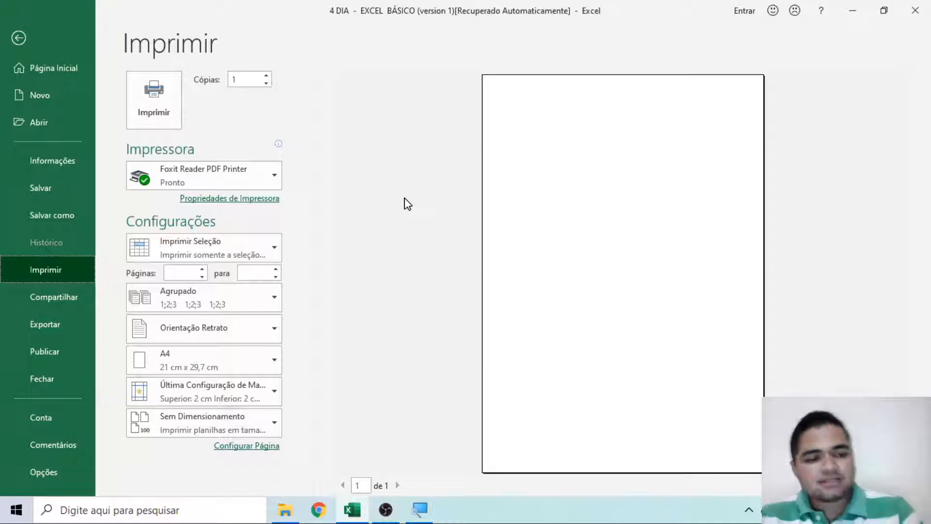
key("Escape")
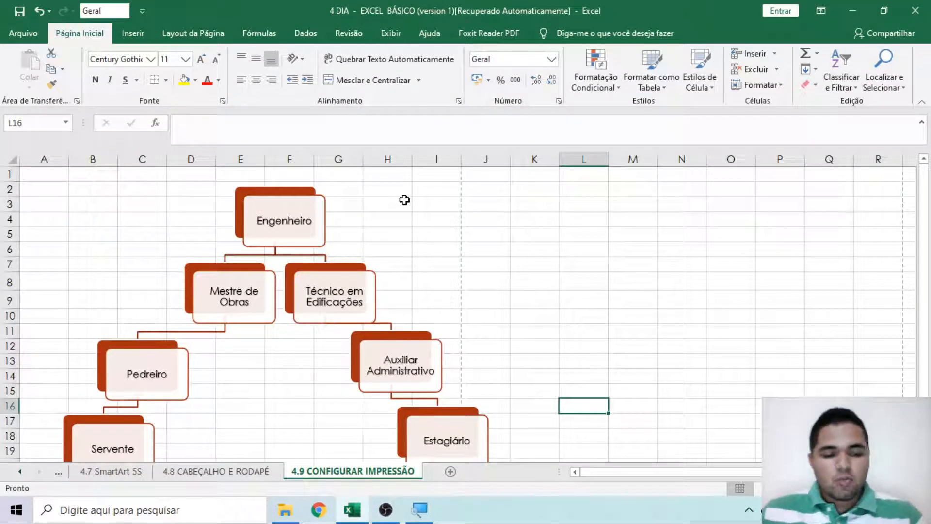
key("ctrl+p")
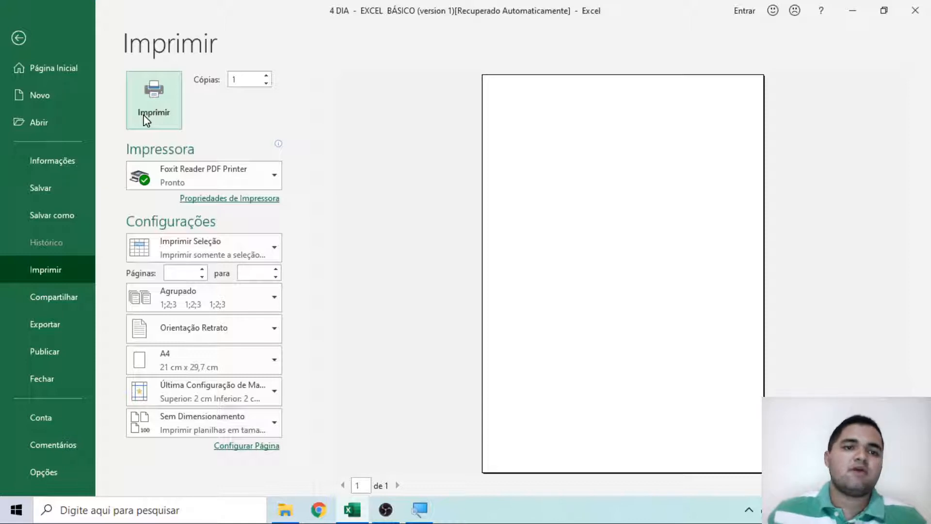
left_click(218, 183)
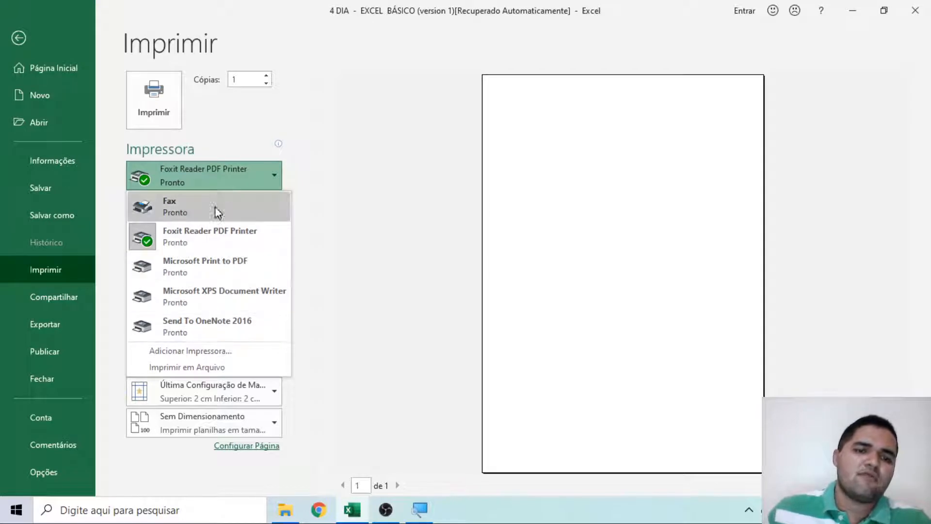
left_click(237, 132)
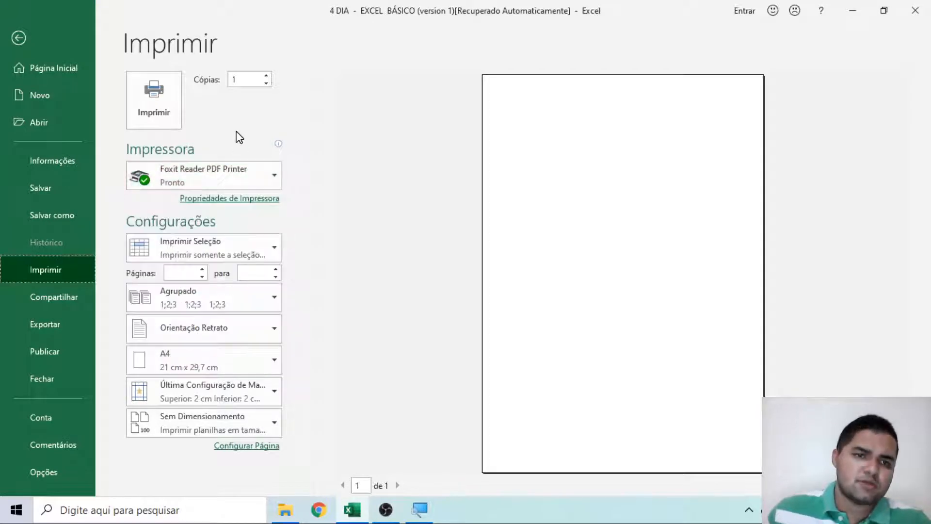
- Raise the number of print copies to 4 and return it to 1
left_click(266, 76)
left_click(266, 76)
left_click(266, 76)
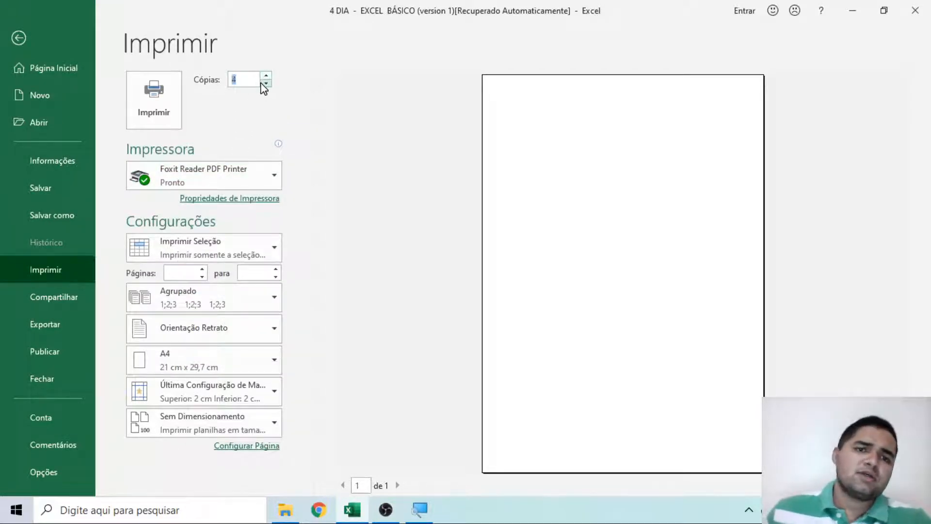
left_click(263, 83)
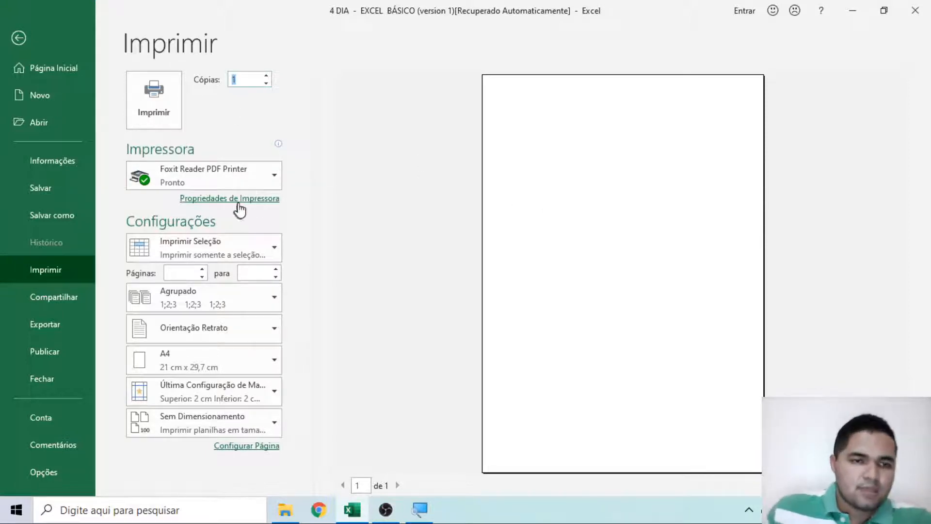
- Examine the options for what to print and for the collation of multiple copies
left_click(233, 250)
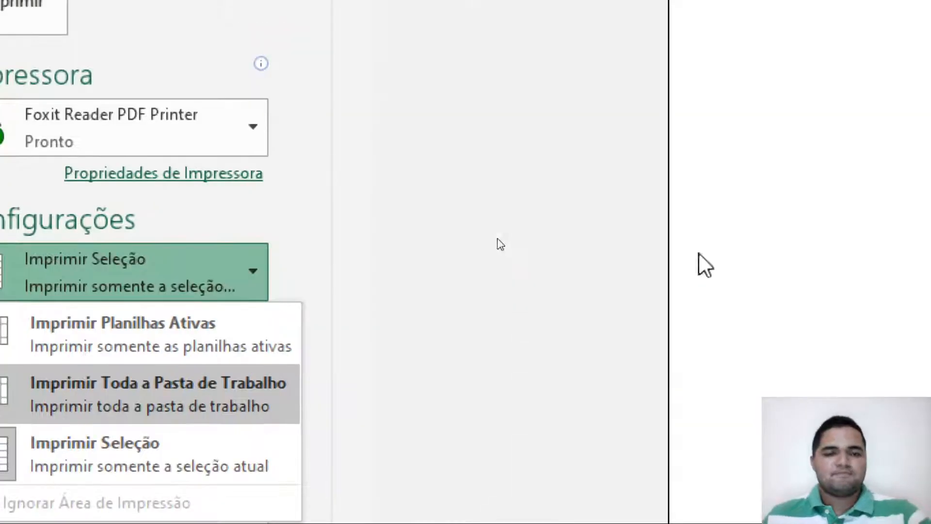
left_click(740, 176)
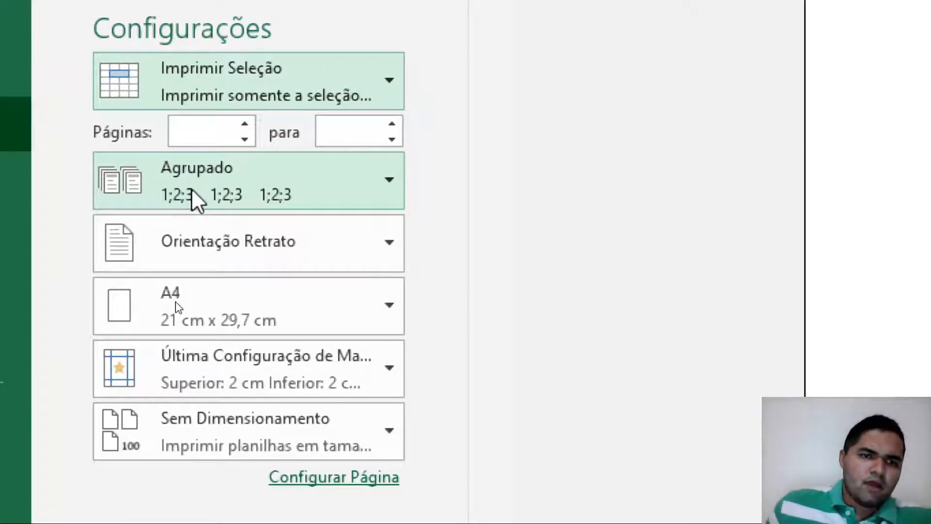
left_click(191, 189)
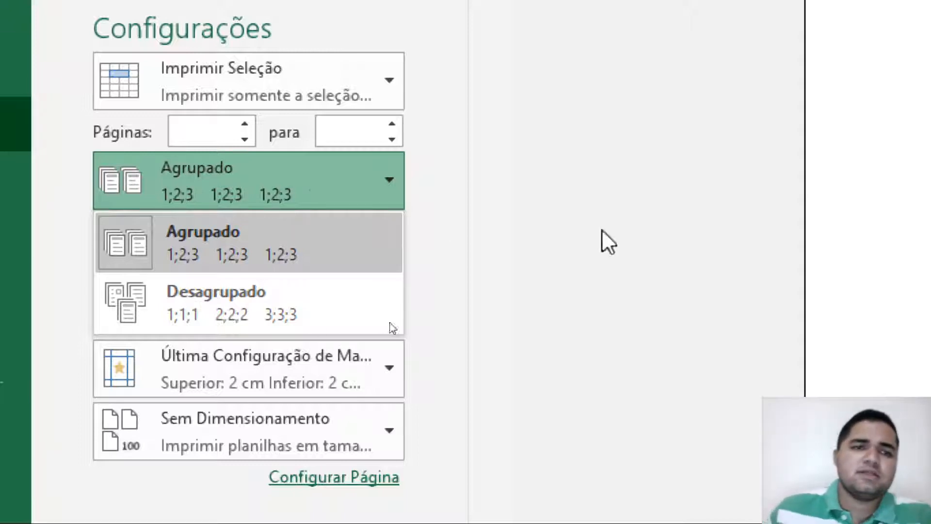
left_click(608, 209)
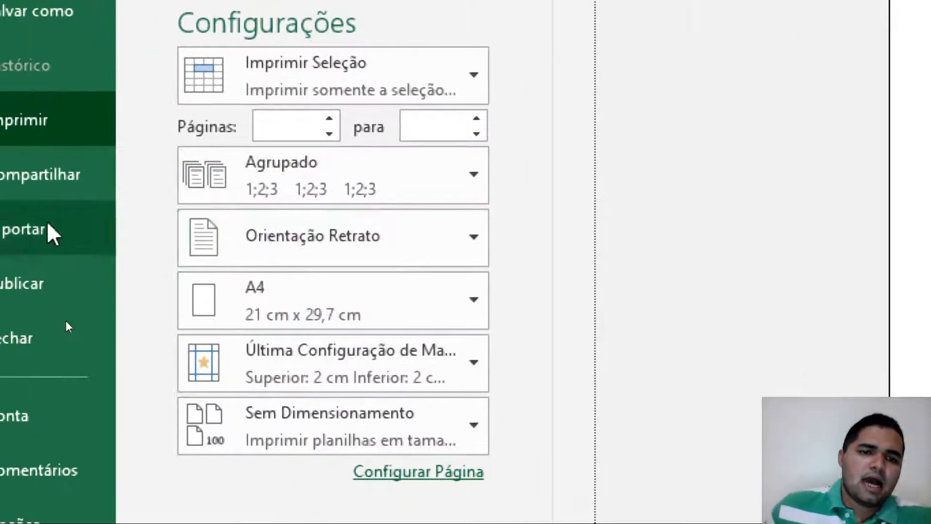
- Try the landscape page orientation (Orientação Paisagem) in the print preview and switch back to portrait (Orientação Retrato)
left_click(166, 262)
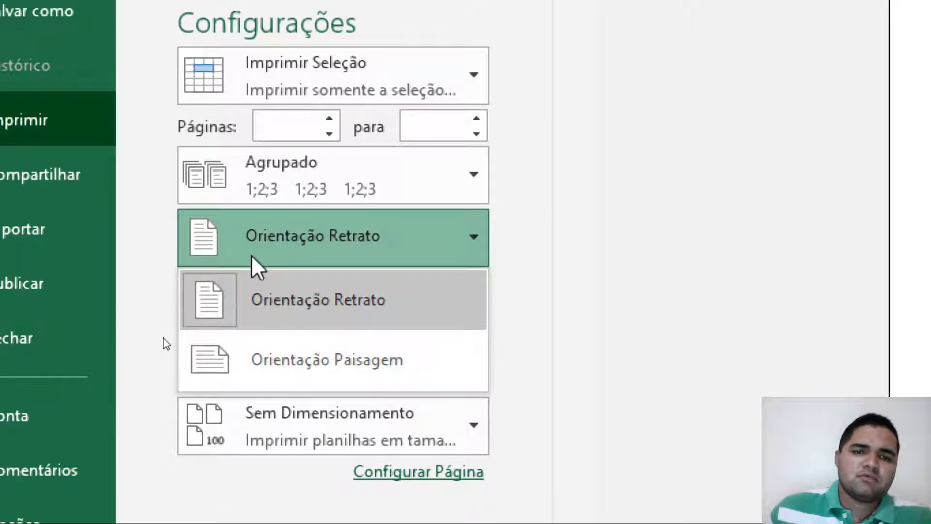
left_click(298, 381)
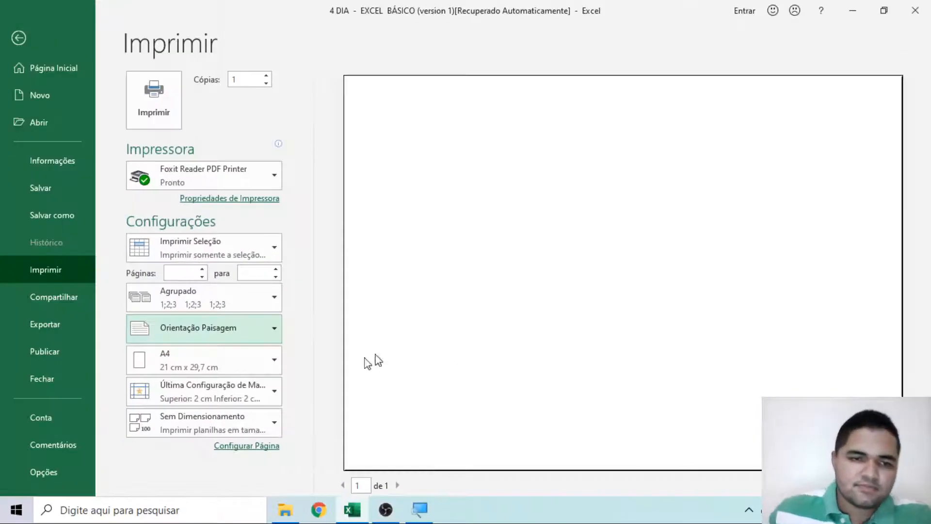
left_click(256, 337)
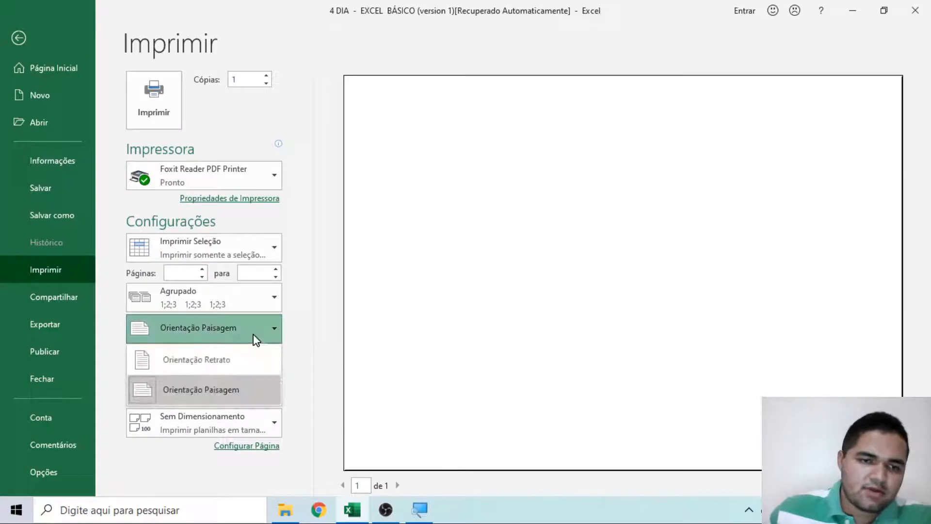
left_click(228, 360)
- Choose A4 (21 cm x 29,7 cm) as the paper size and apply the narrow margins preset (Estreita)
left_click(223, 362)
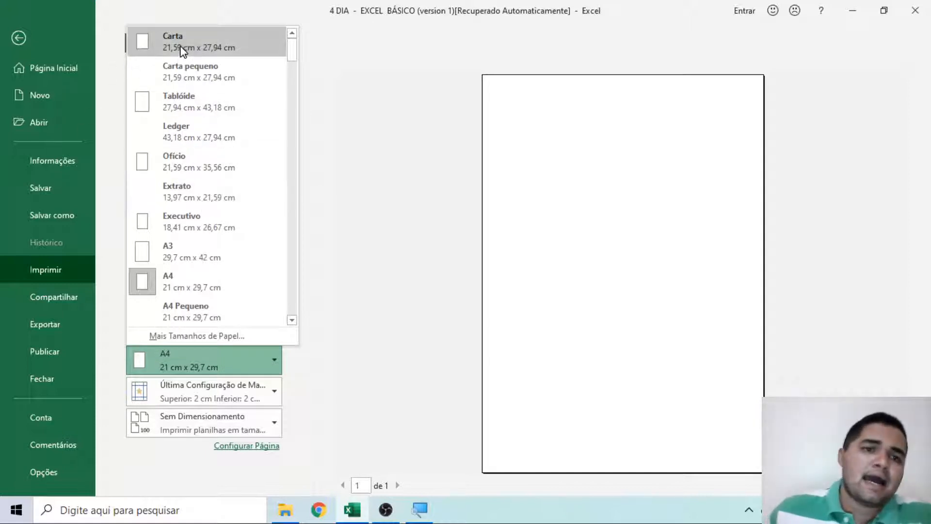
left_click(193, 288)
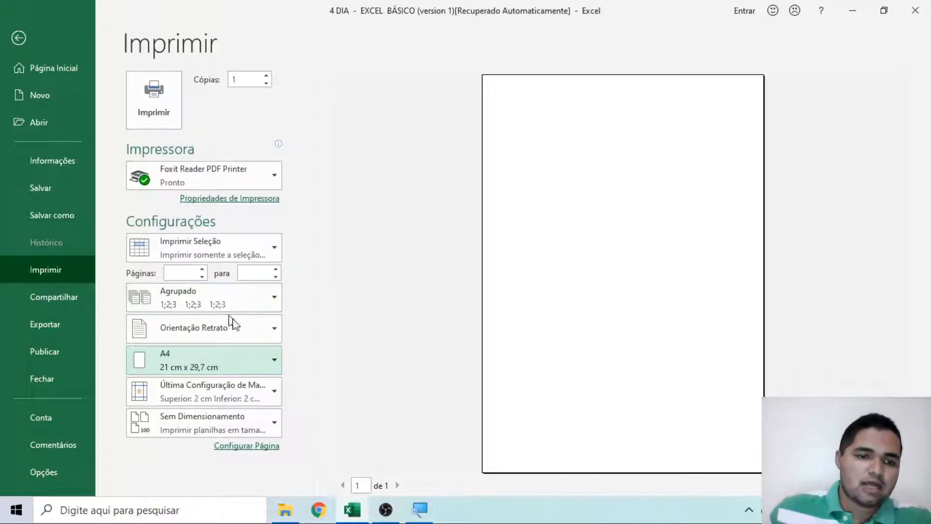
left_click(239, 392)
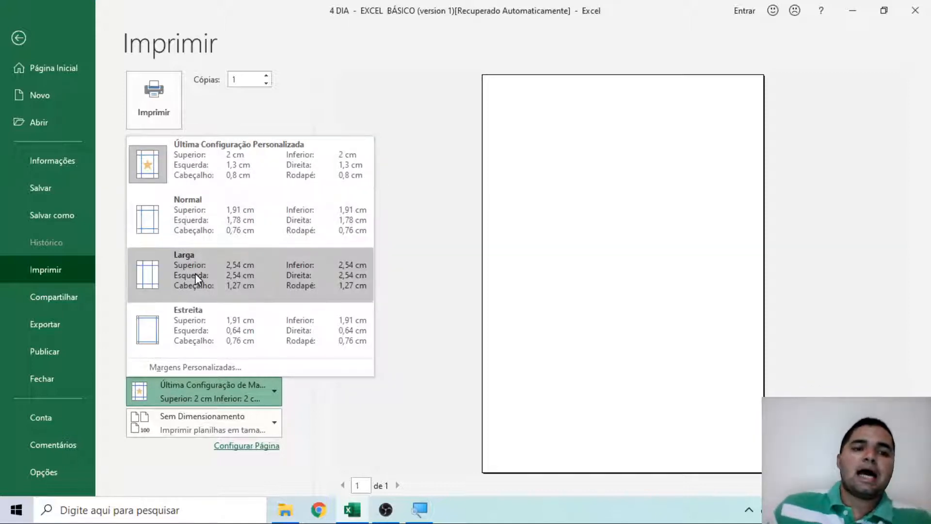
left_click(178, 341)
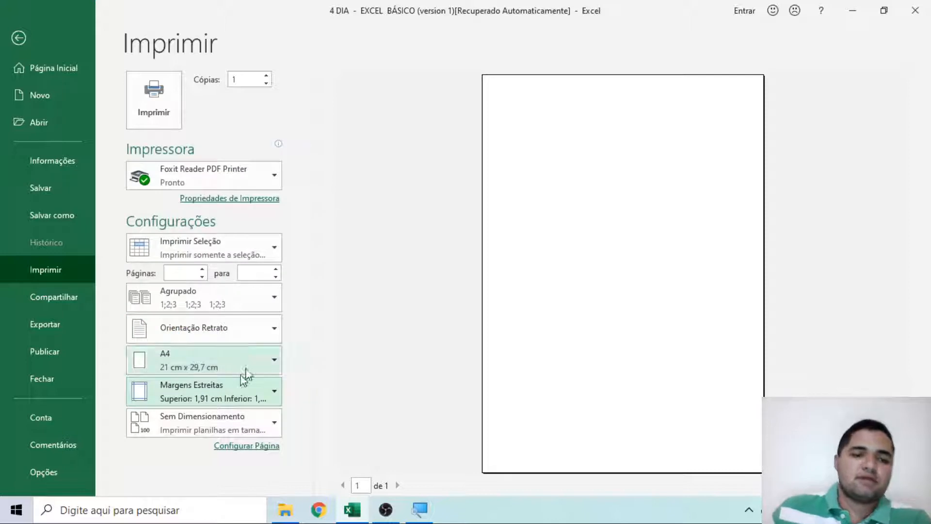
- Review the scaling choices and the custom scaling options, leaving the page setup without changes
left_click(241, 423)
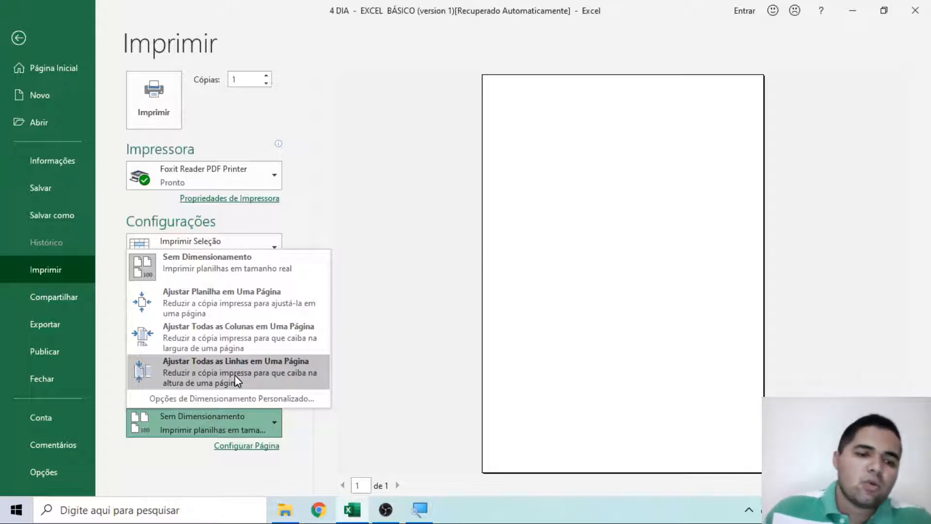
left_click(215, 400)
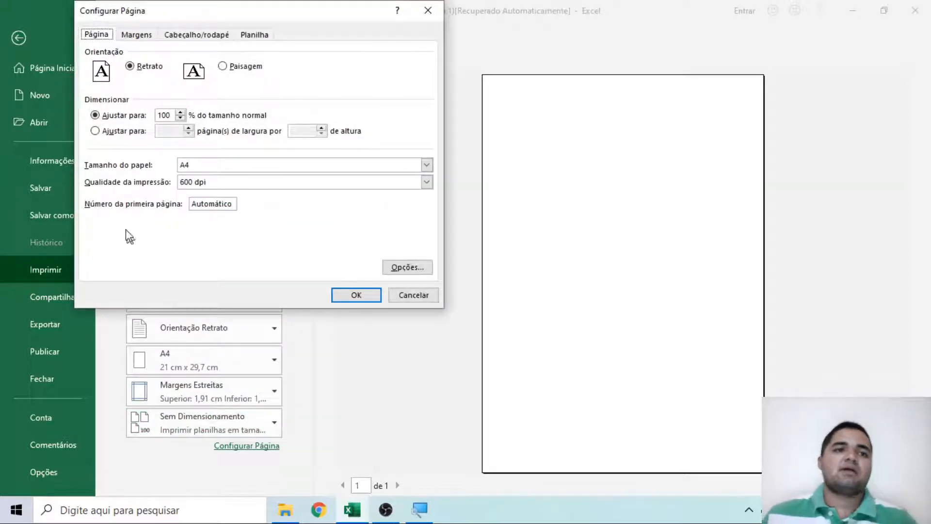
key("Escape")
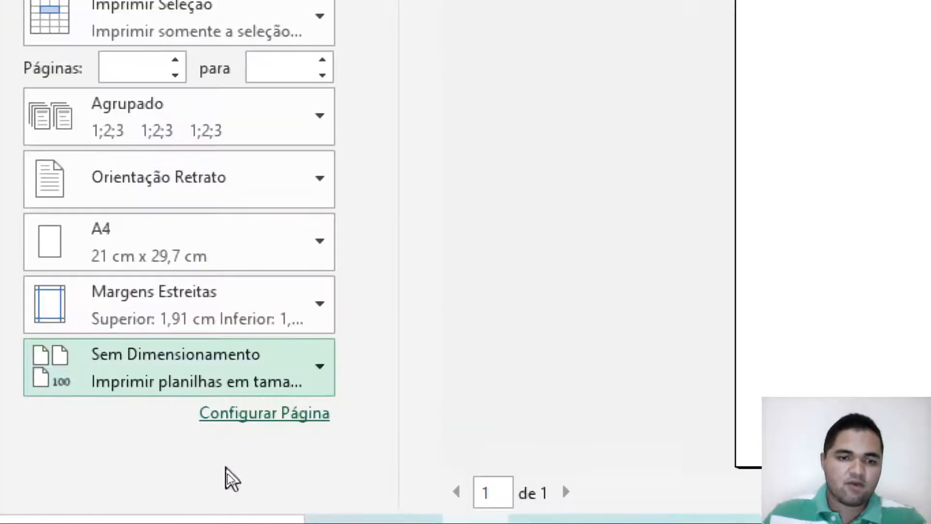
- Select Paisagem as the orientation in the page setup, return it to Retrato and close the dialog
left_click(299, 418)
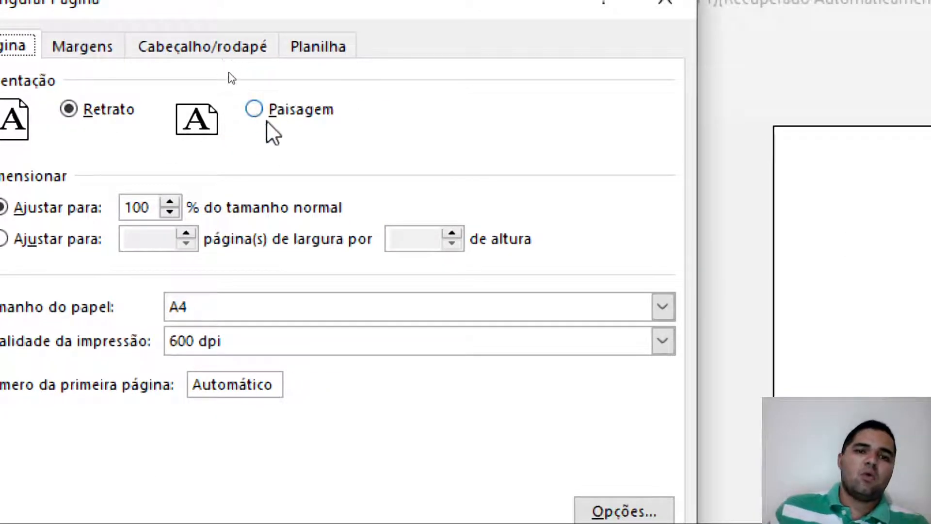
left_click(254, 109)
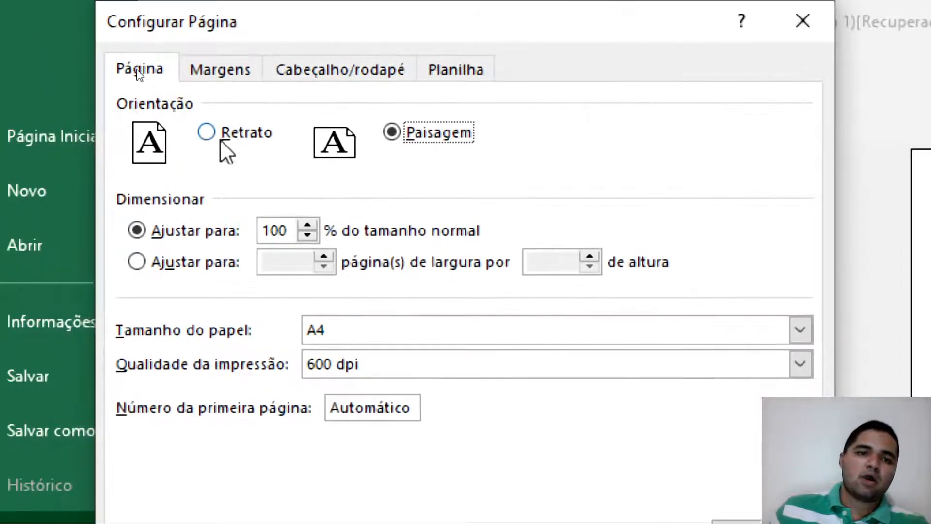
left_click(221, 140)
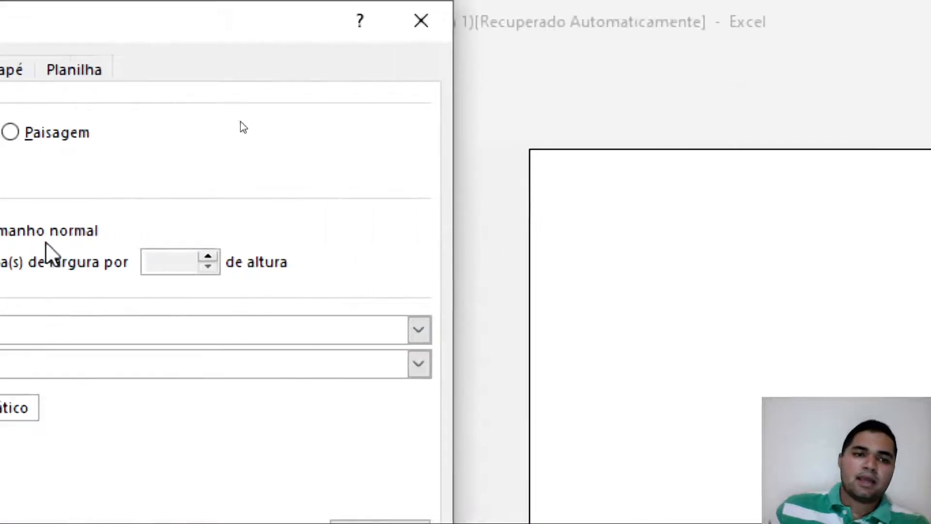
left_click(270, 415)
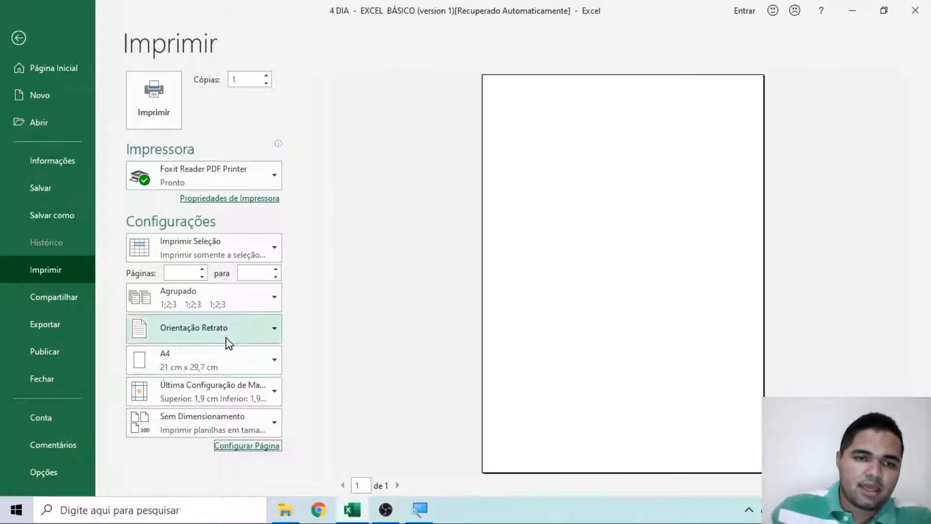
- Apply the Paisagem orientation through the page setup, check the preview and restore Retrato the same way
left_click(271, 445)
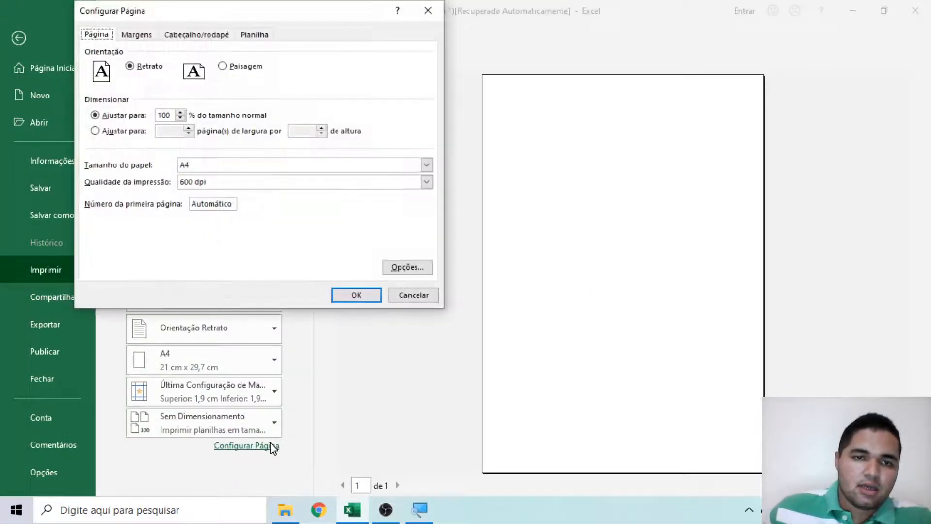
left_click(223, 67)
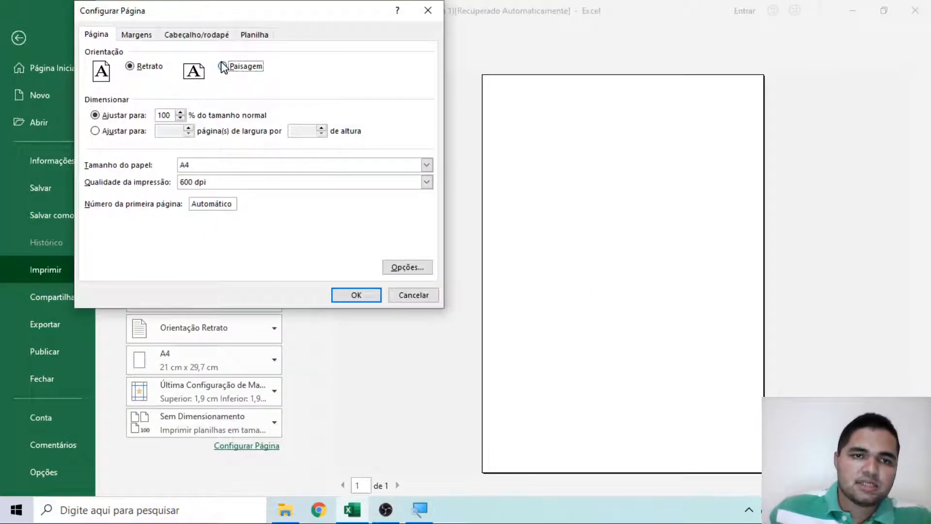
left_click(344, 295)
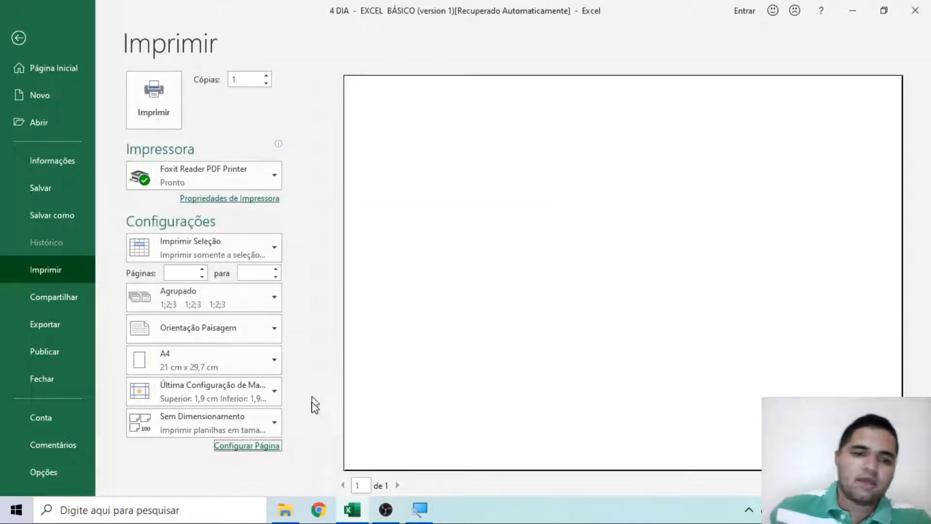
left_click(275, 450)
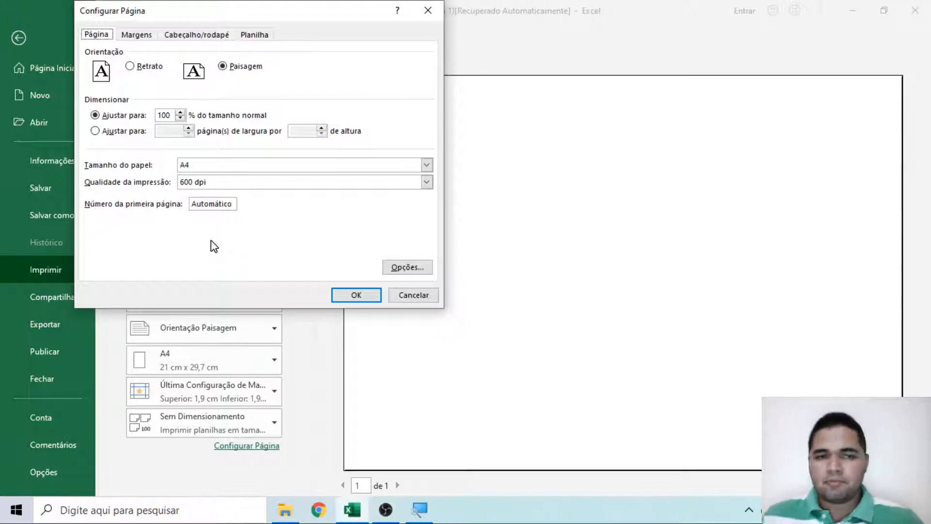
left_click(130, 66)
left_click(351, 296)
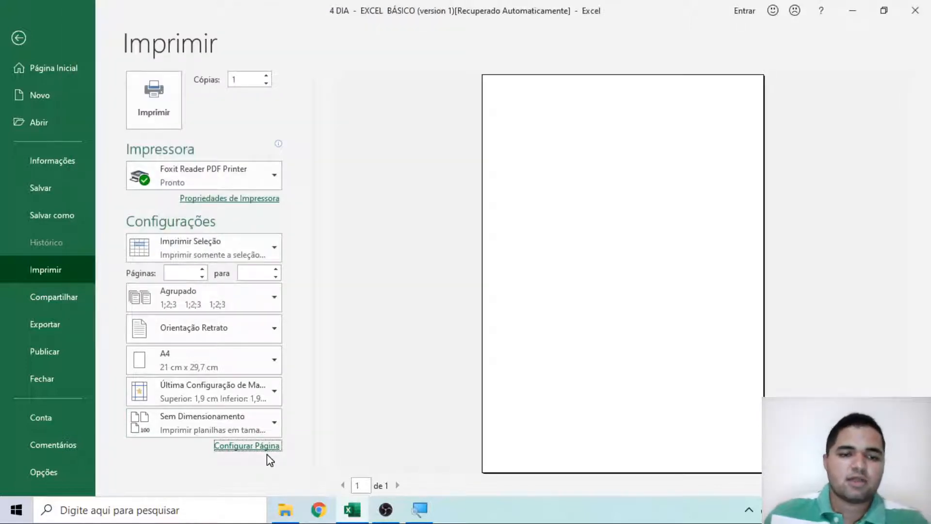
- Open the custom scaling options, try a scale of 120% of normal size and return it to 100%
left_click(262, 426)
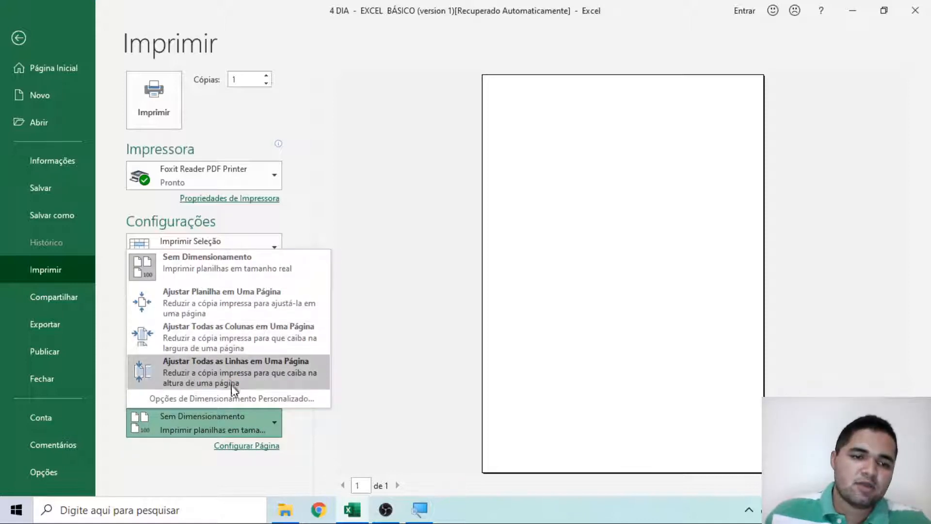
left_click(240, 399)
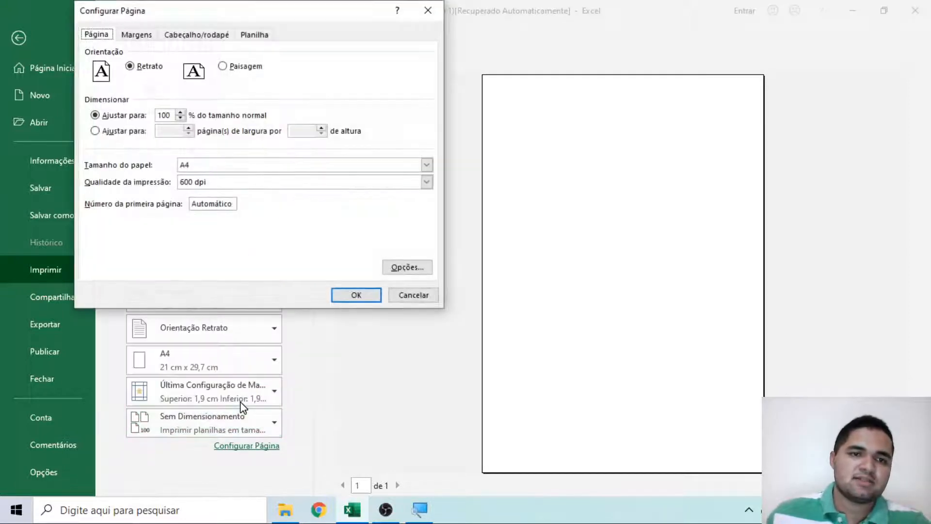
left_click_drag(162, 18, 177, 69)
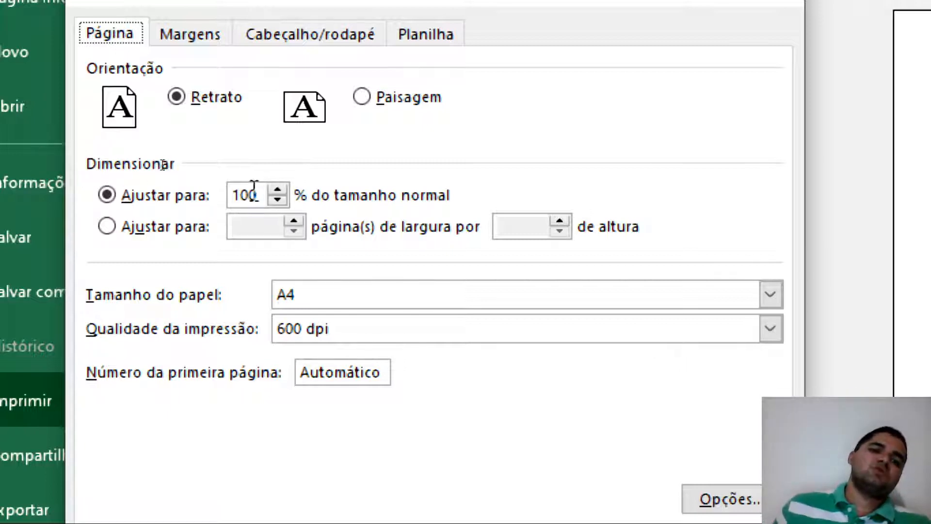
left_click(254, 190)
key("BackSpace")
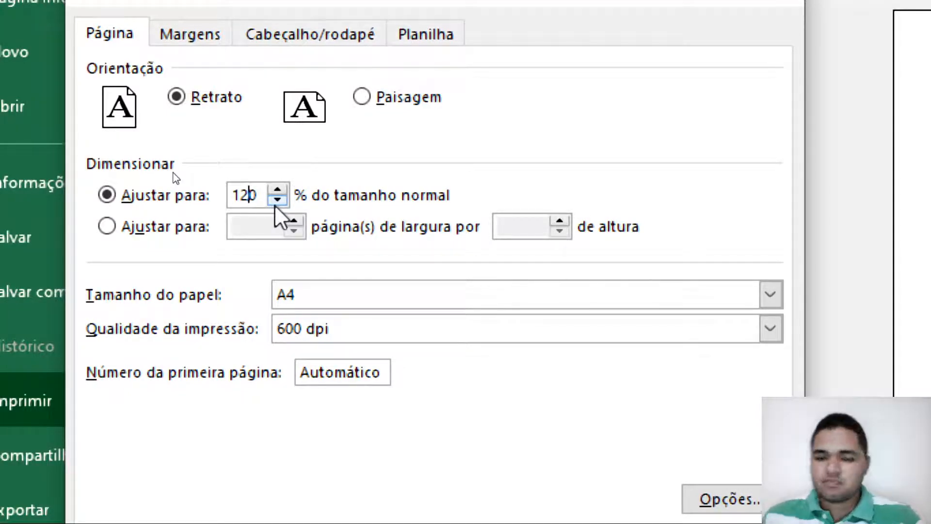
type("0")
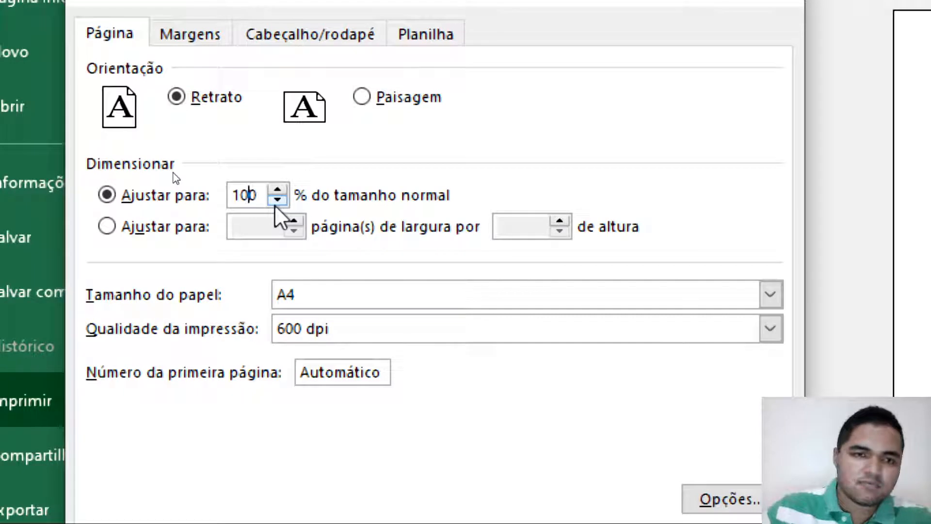
- Select the Paisagem orientation in the page setup and review the paper sizes, keeping A4
left_click(437, 99)
left_click(774, 294)
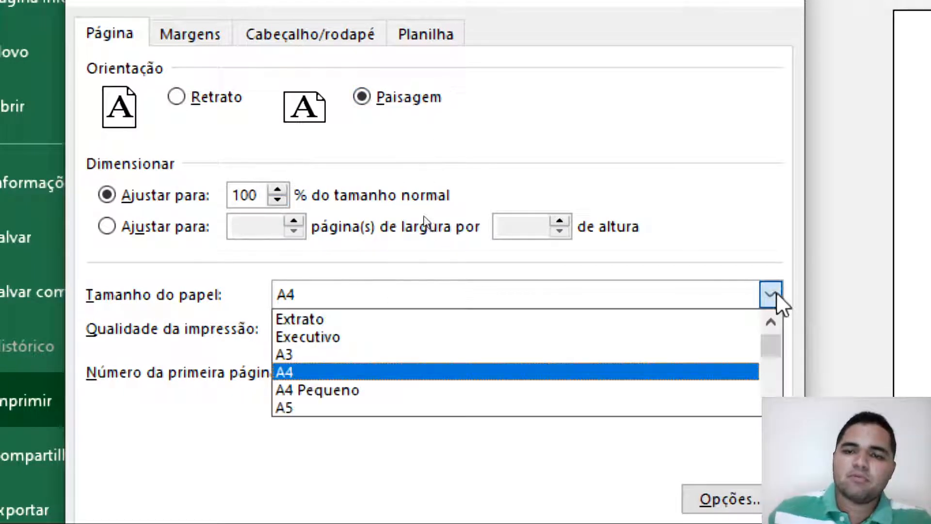
left_click(779, 290)
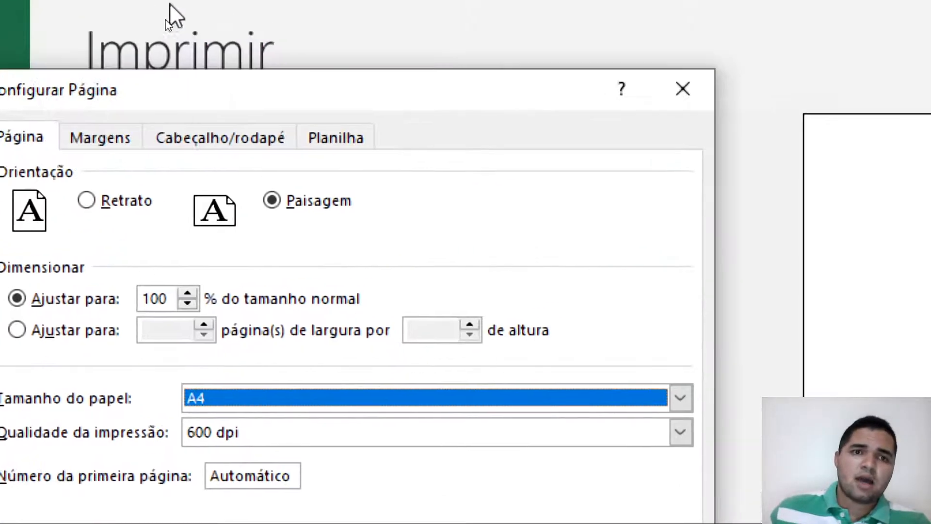
- Try centering the printout horizontally and vertically in the page setup's margin settings
left_click(116, 139)
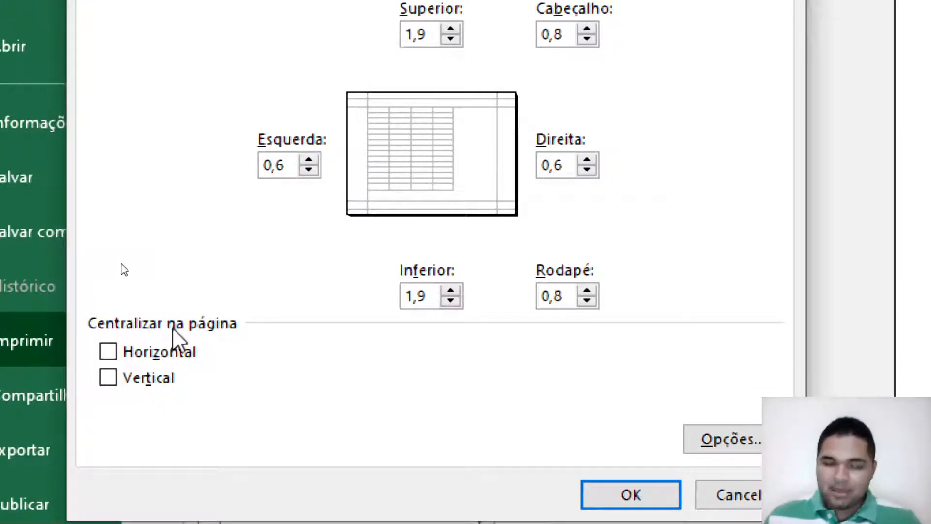
left_click(108, 352)
left_click(109, 377)
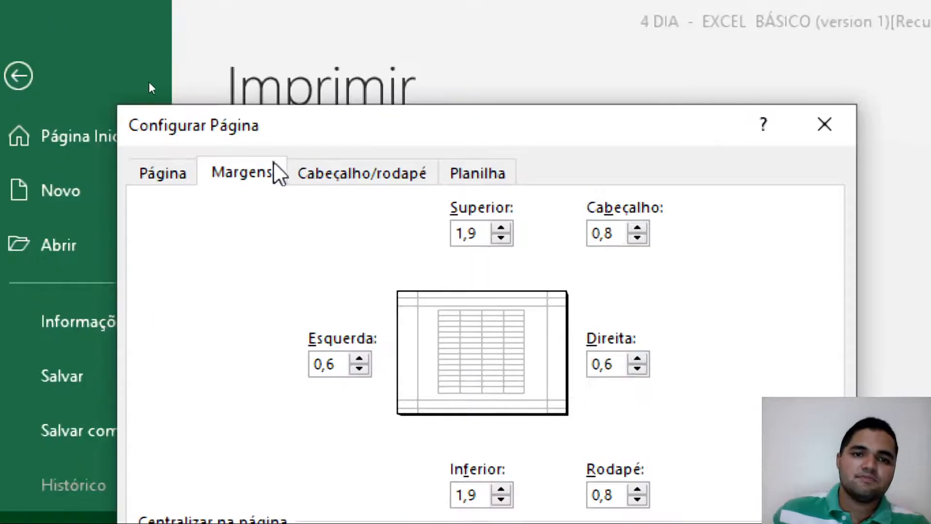
- Review the header/footer and sheet print settings, close the page setup without applying changes and return to the worksheet
left_click(342, 174)
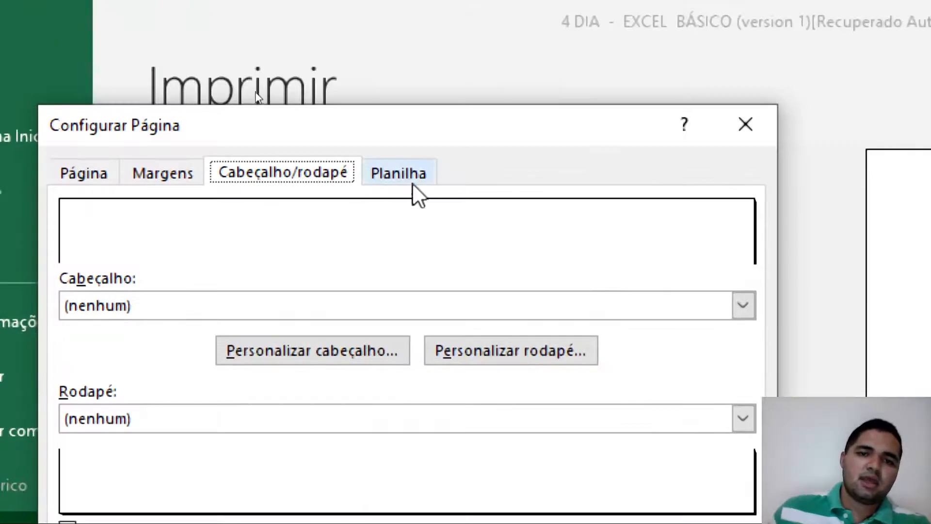
left_click(411, 180)
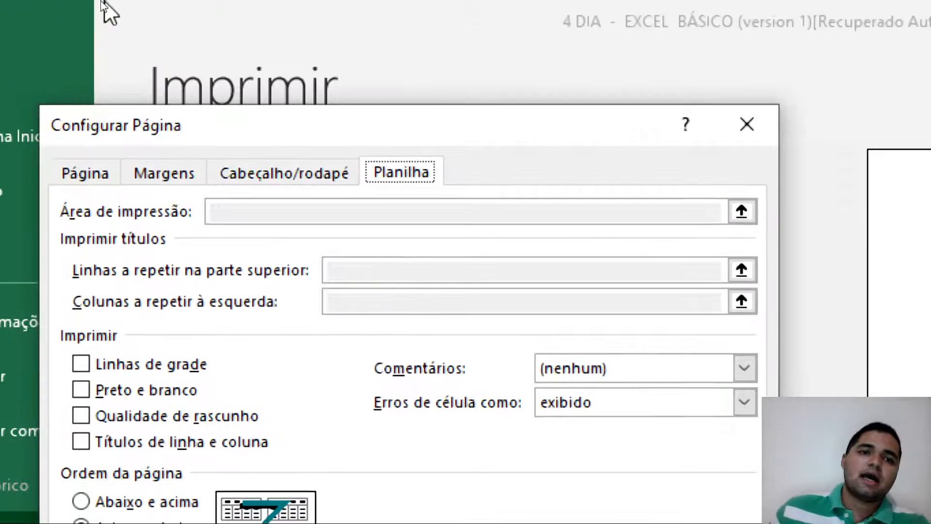
left_click(748, 126)
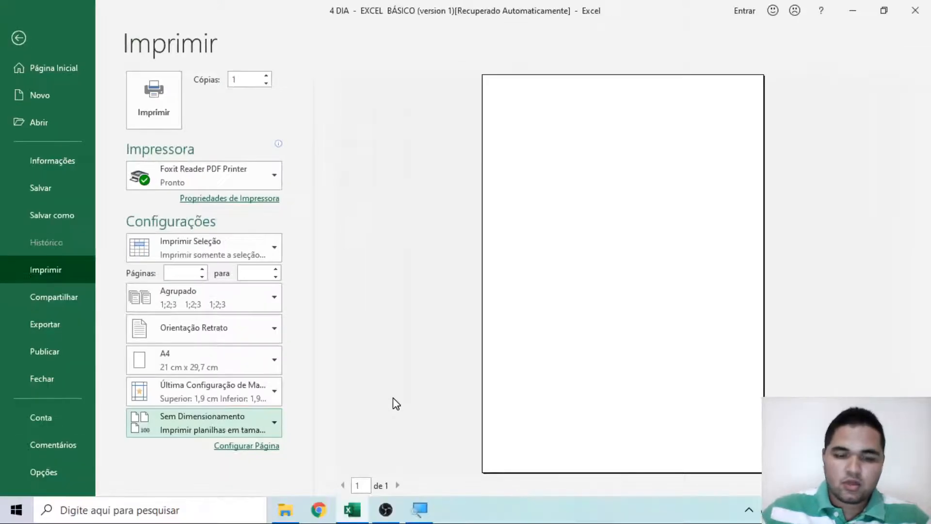
key("Escape")
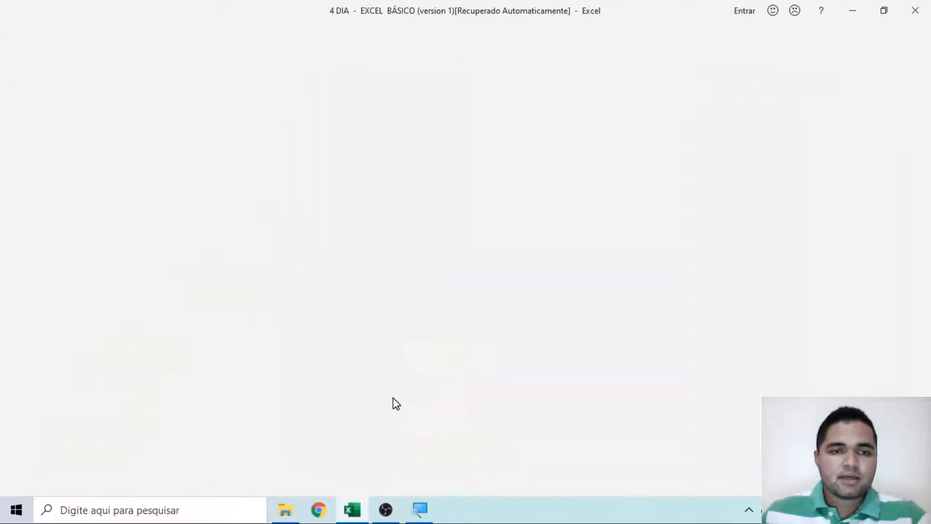
- Review the worksheet's page layout choices for margins, orientation, paper size, print area and page breaks
scroll(385, 357, "up", 1)
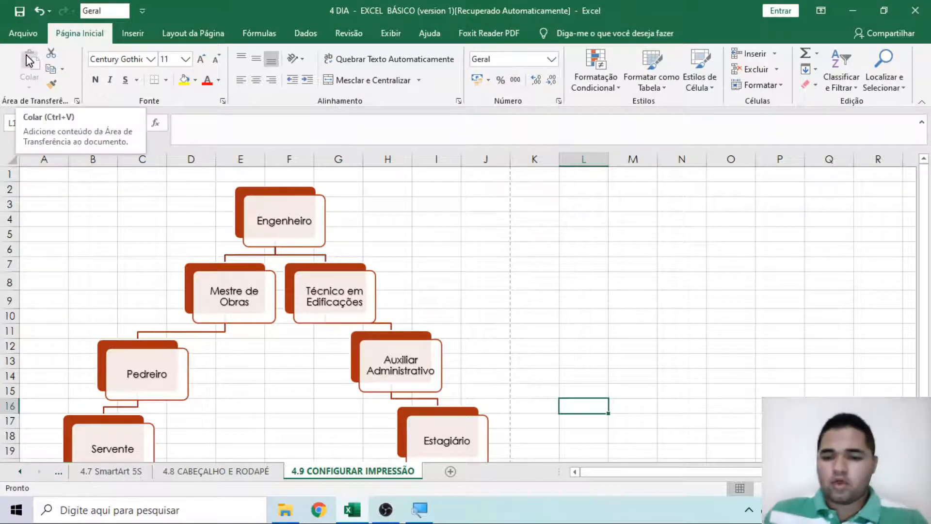
left_click(164, 33)
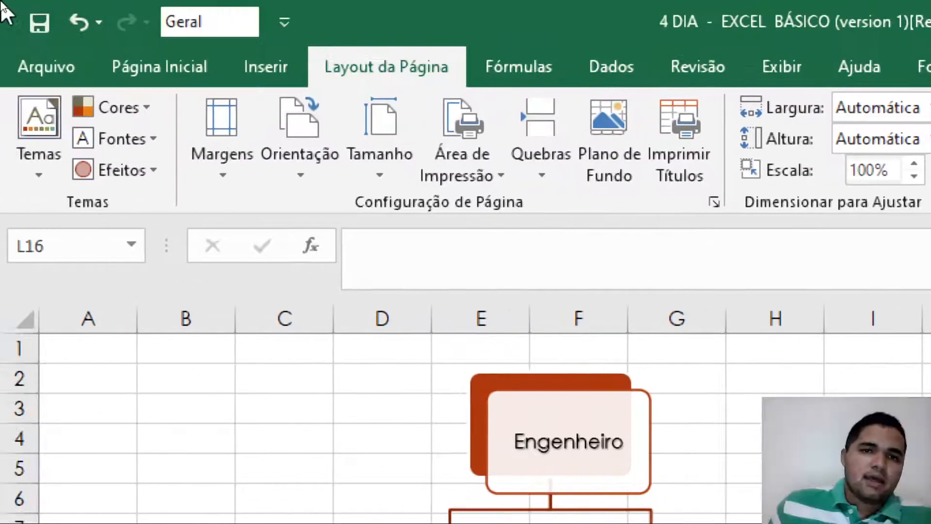
left_click(225, 176)
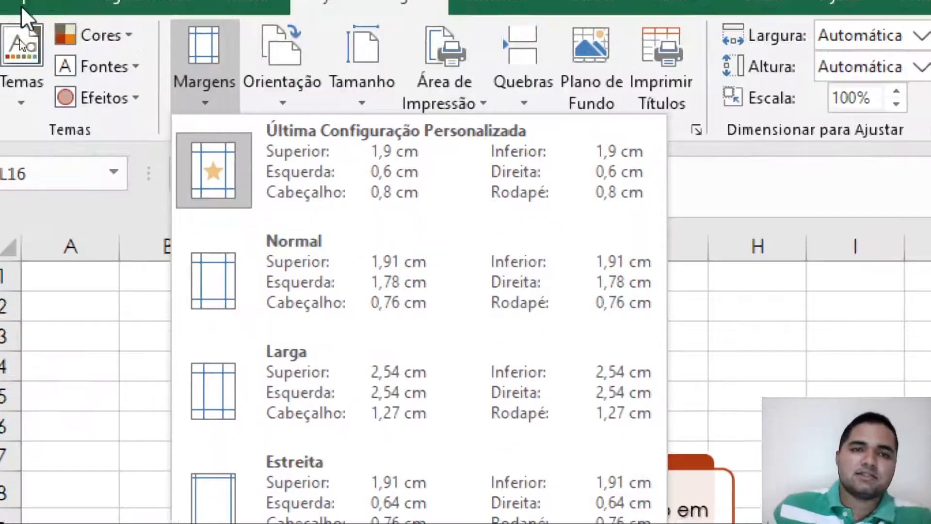
left_click(284, 85)
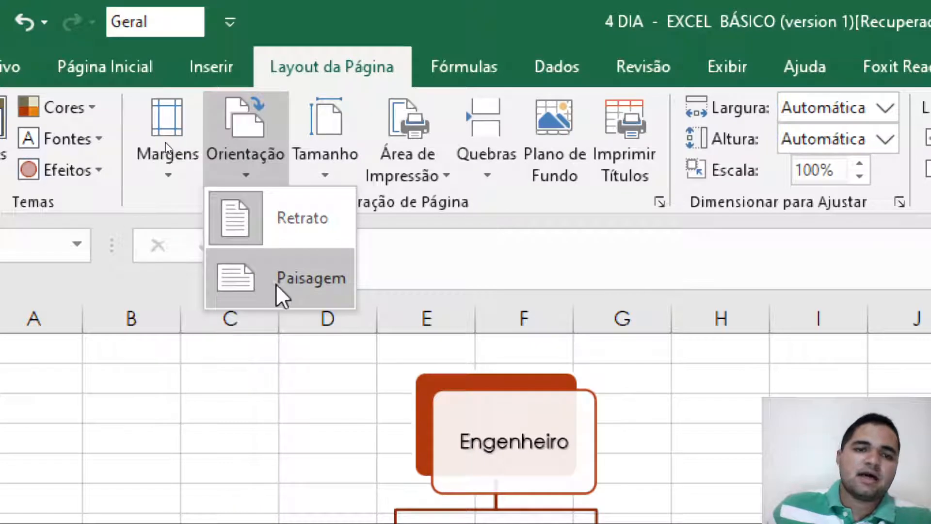
left_click(335, 104)
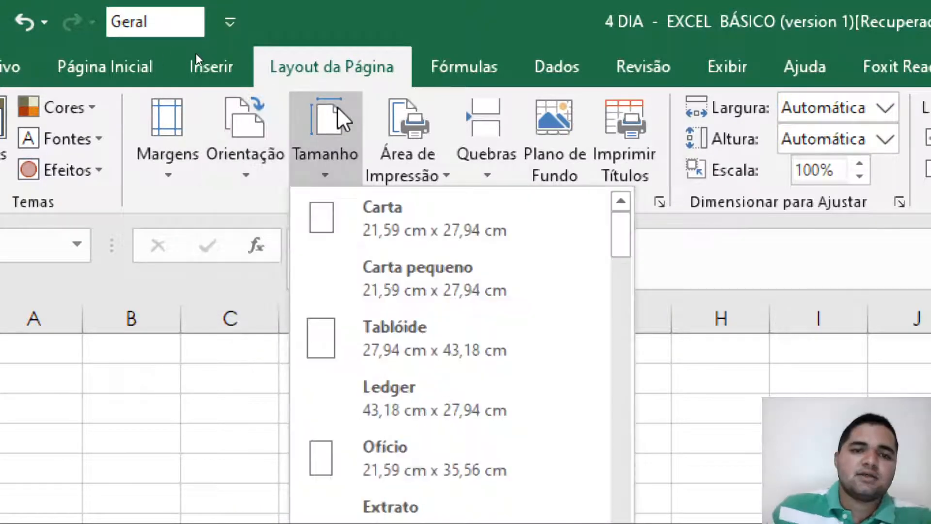
left_click(393, 115)
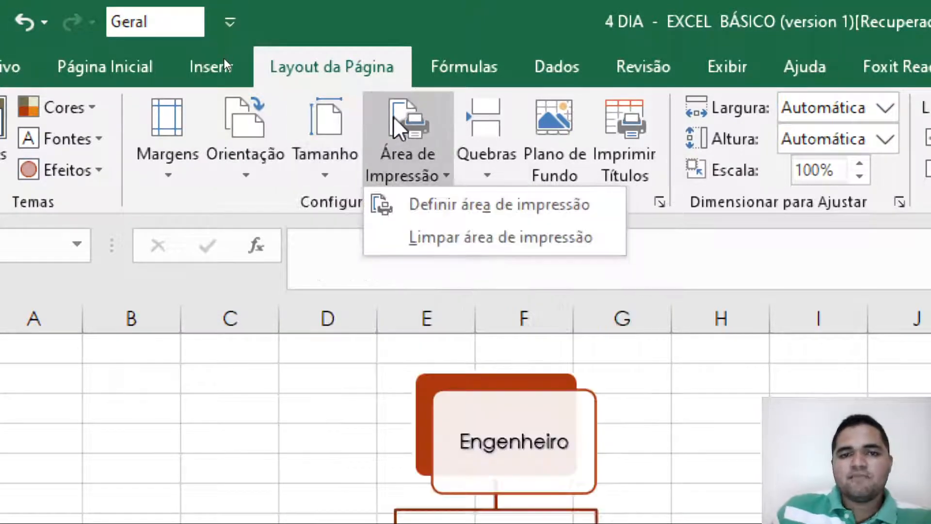
left_click(487, 118)
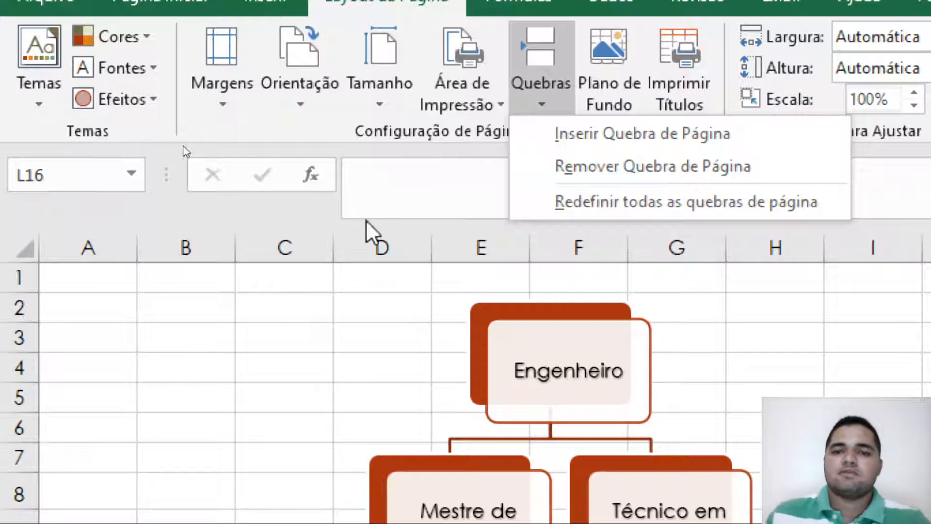
- Look at the image sources for a sheet background and the page width choices for scaling, changing neither
left_click(603, 50)
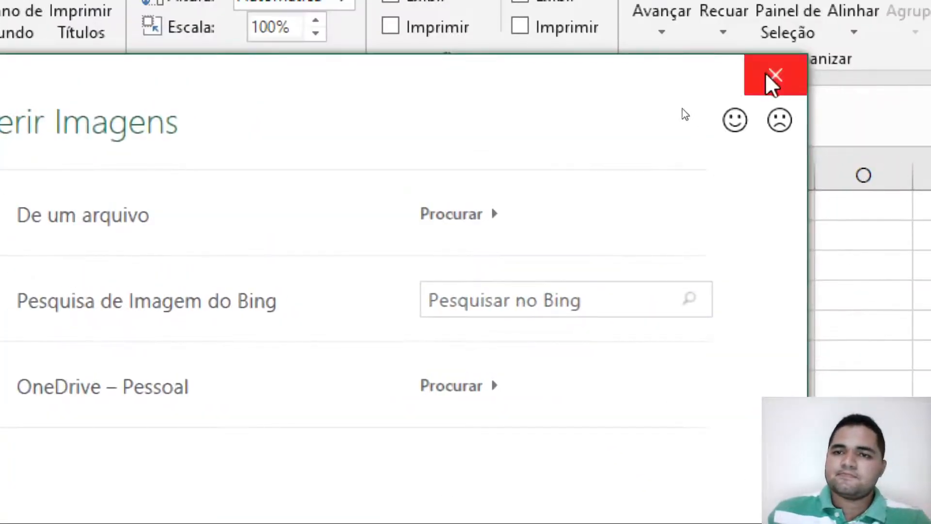
left_click(772, 80)
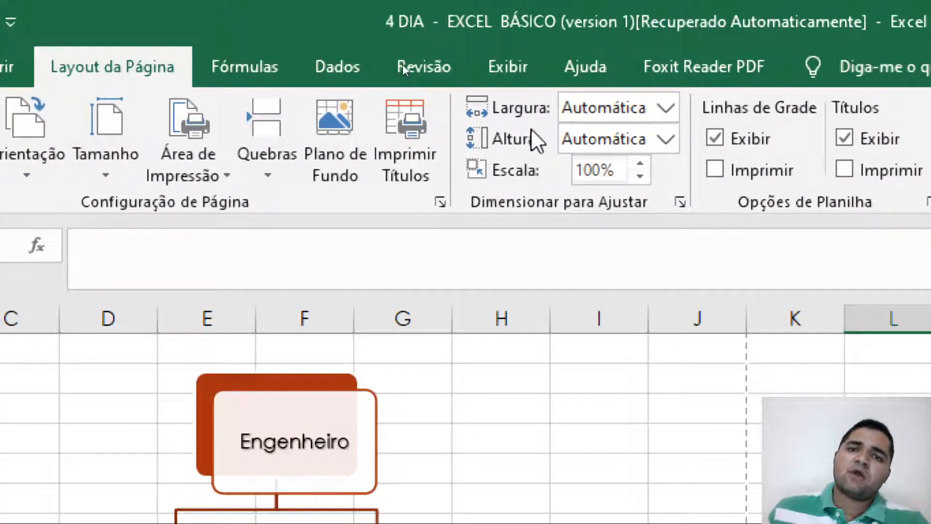
left_click(670, 108)
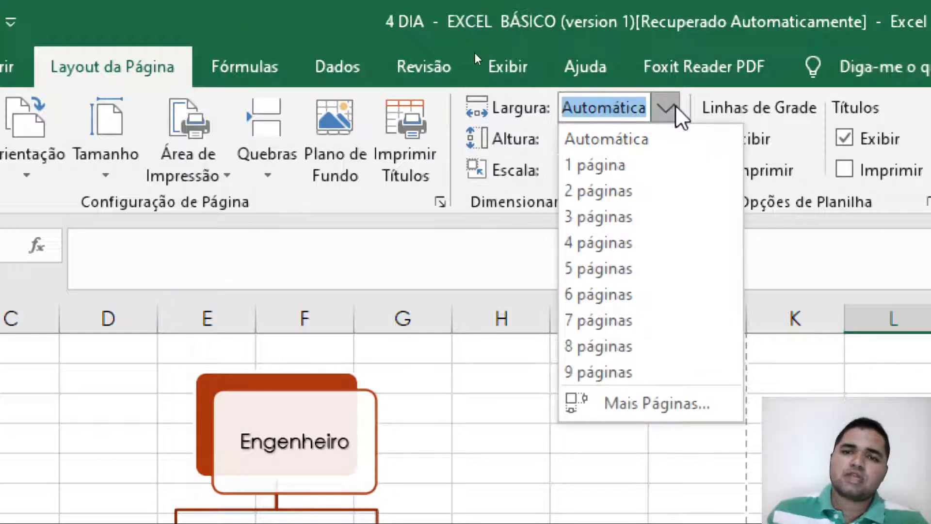
left_click(668, 105)
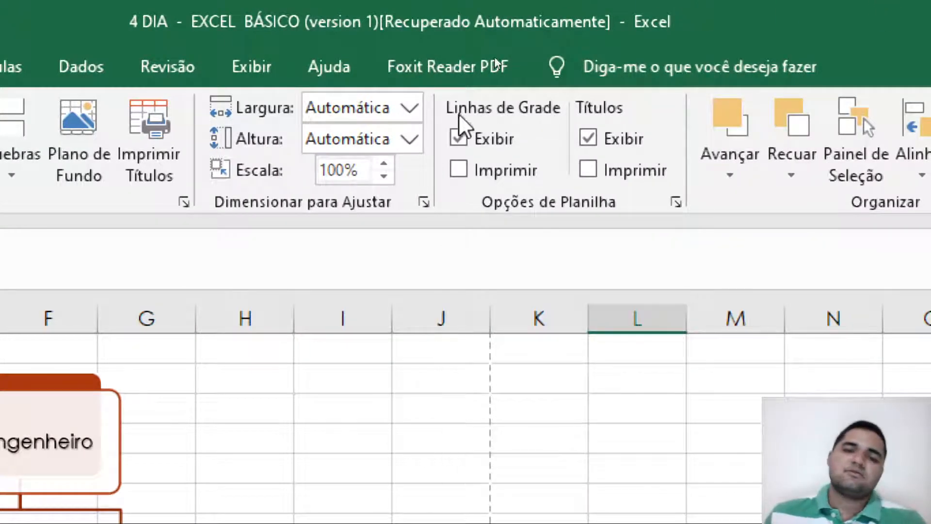
- Turn on gridline printing and preview the printout of the range A1:J21 containing the organization chart
left_click(458, 170)
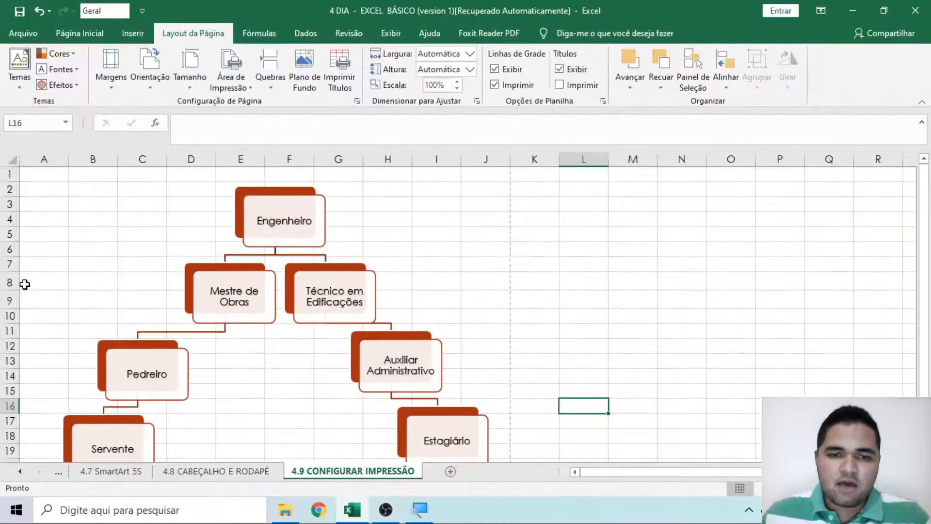
scroll(291, 282, "down", 1)
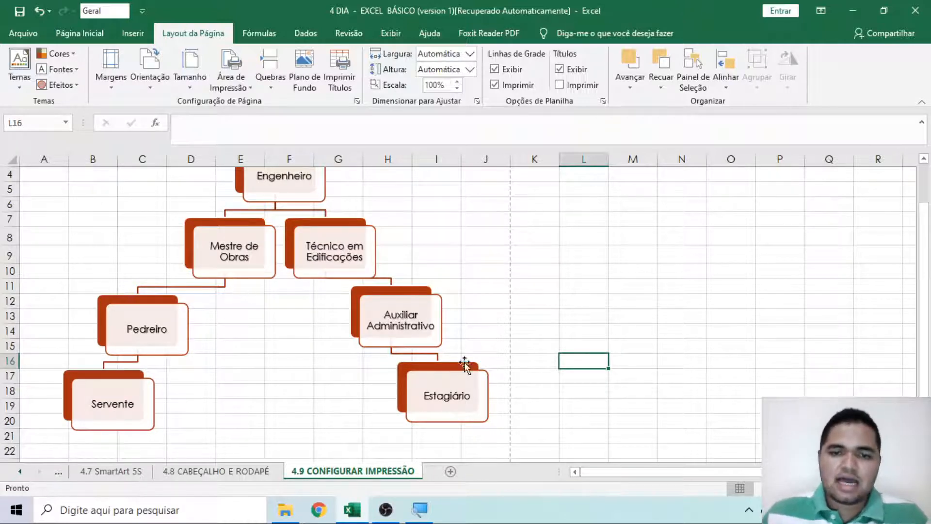
mouse_move(488, 437)
left_mouse_down()
mouse_move(198, 295)
mouse_move(60, 164)
mouse_move(59, 148)
mouse_move(46, 178)
left_mouse_up()
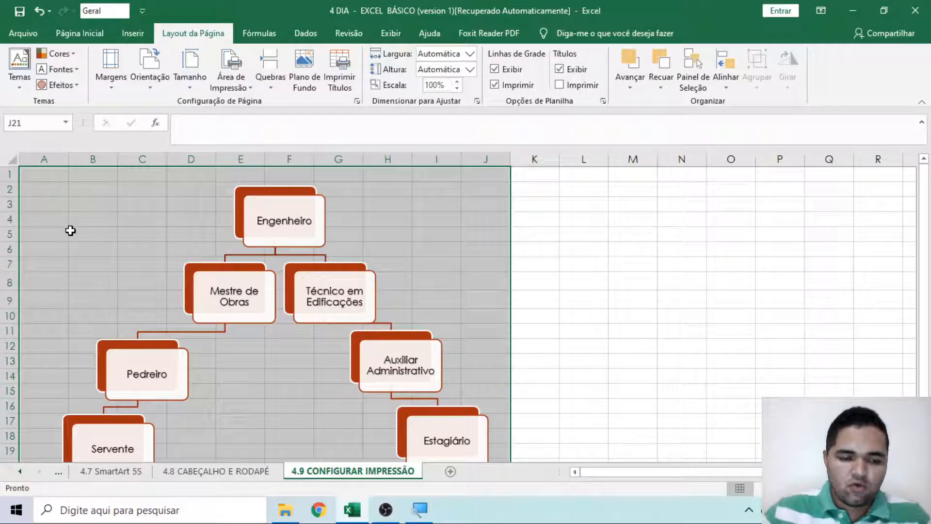
key("ctrl+p")
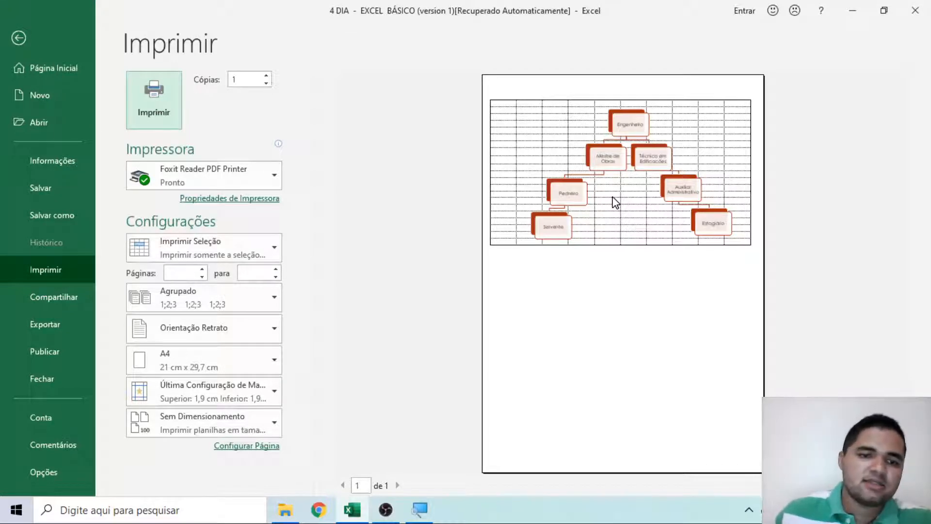
- Set the print scope to Imprimir Planilhas Ativas, then return to the worksheet and deselect the chart range
left_click(190, 260)
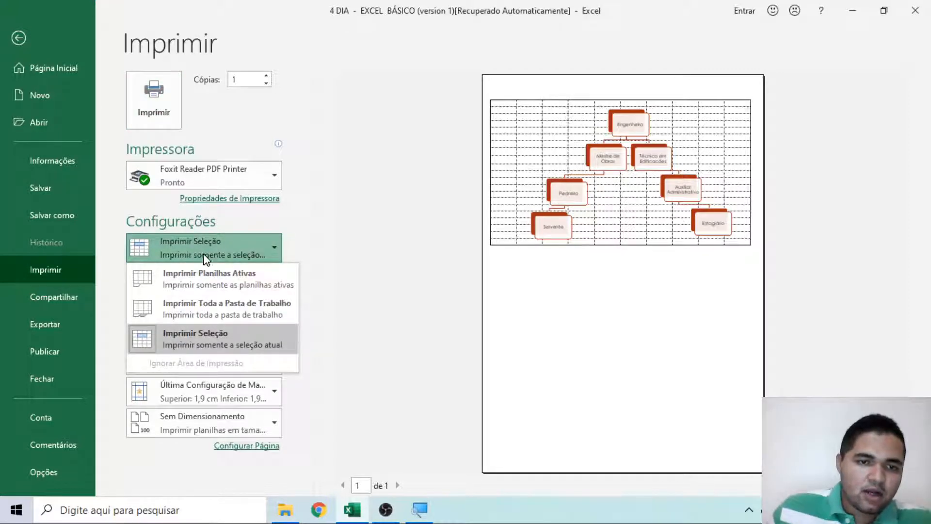
left_click(220, 288)
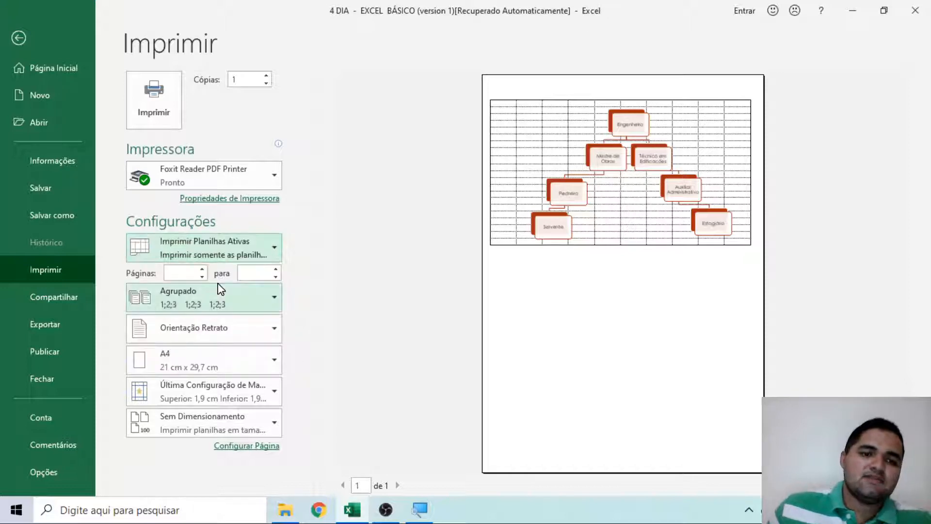
key("Escape")
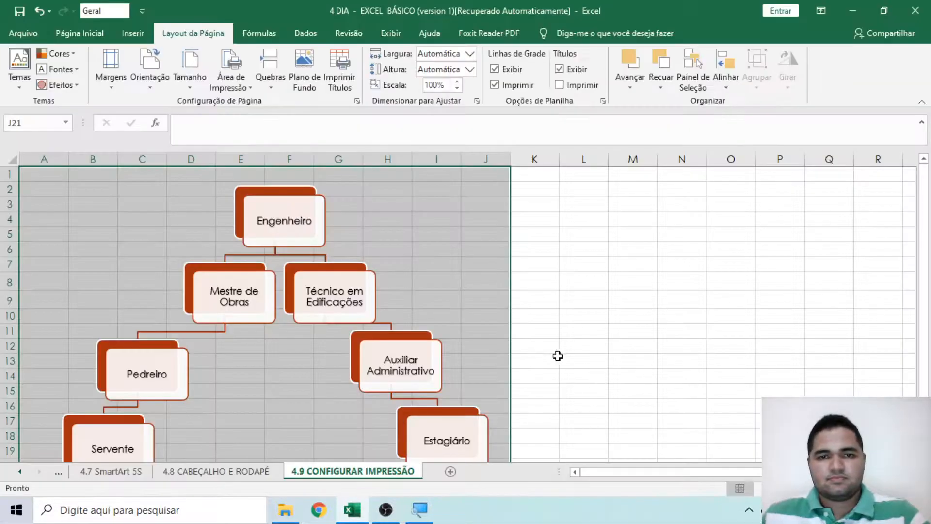
left_click(536, 313)
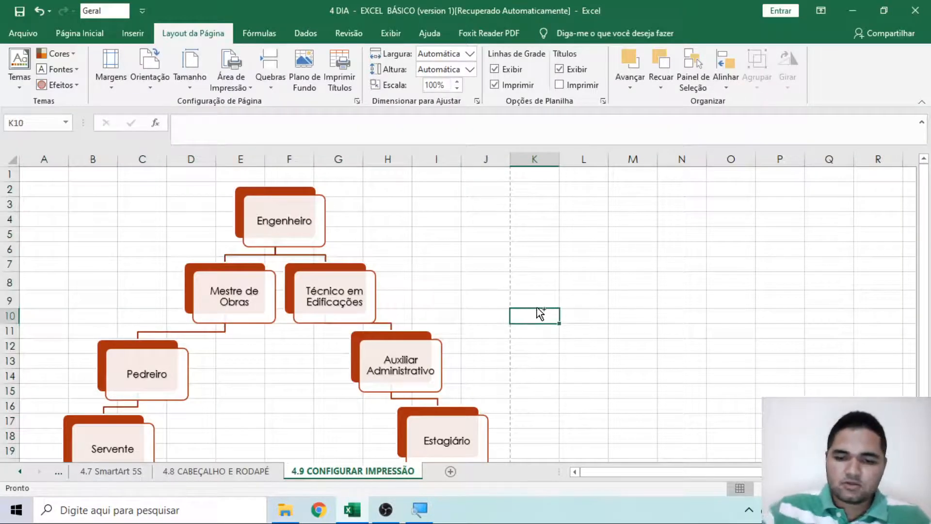
- Reopen the print preview and set the print scope to Imprimir Toda a Pasta de Trabalho
key("ctrl+p")
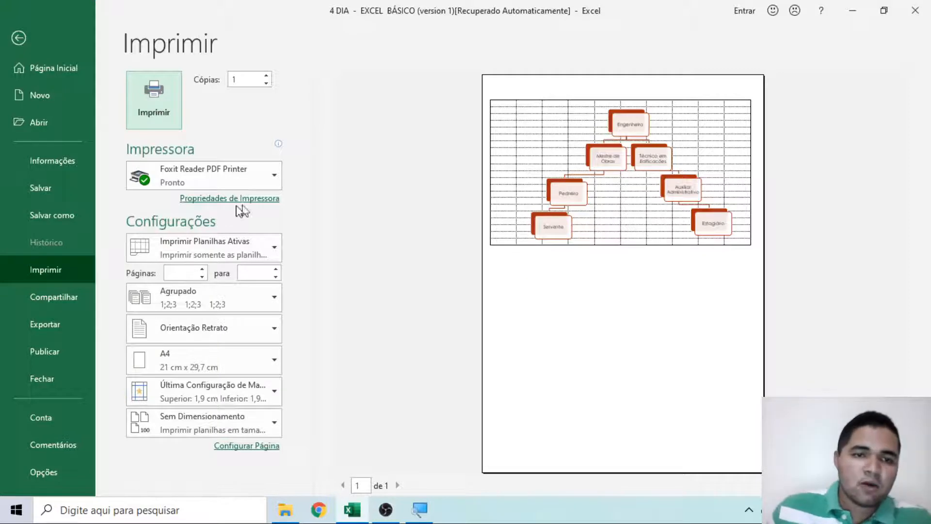
left_click(218, 240)
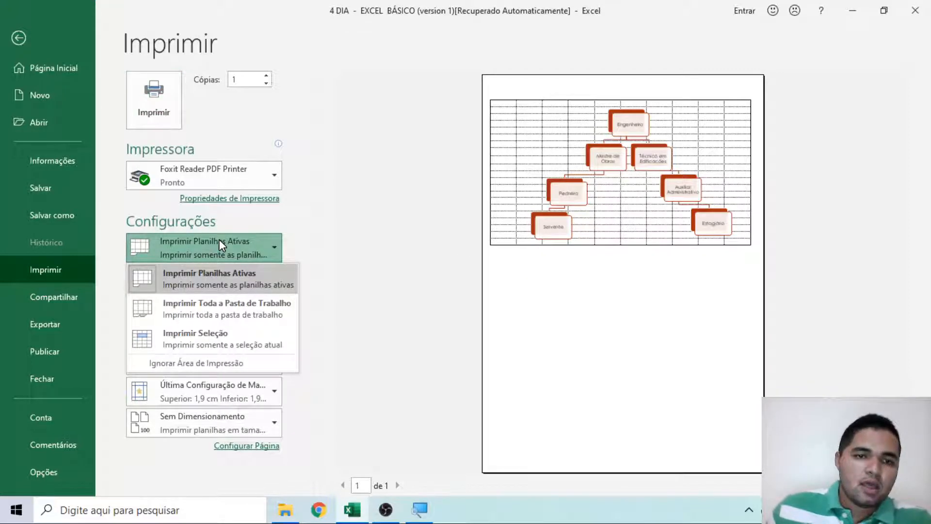
left_click(205, 309)
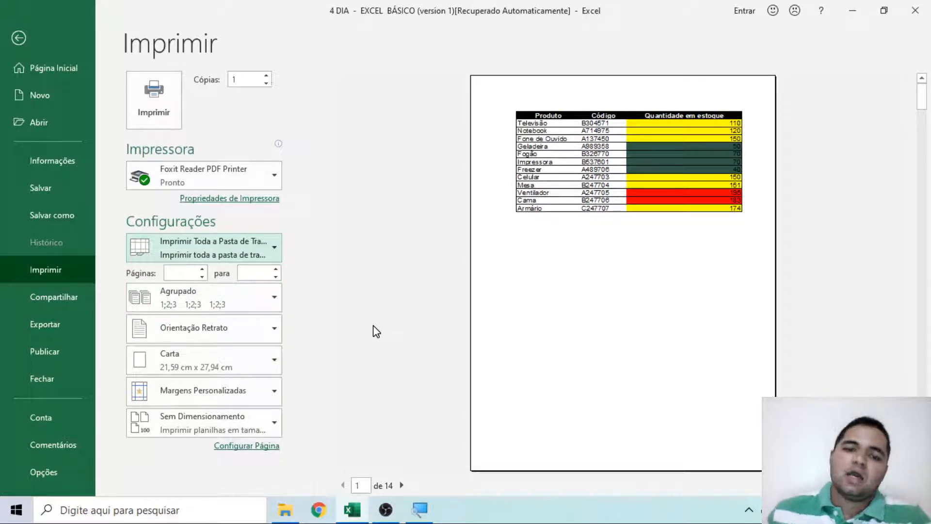
- Page through the whole-workbook print preview to page 3, and set the print scope to Imprimir Planilhas Ativas
left_click(402, 485)
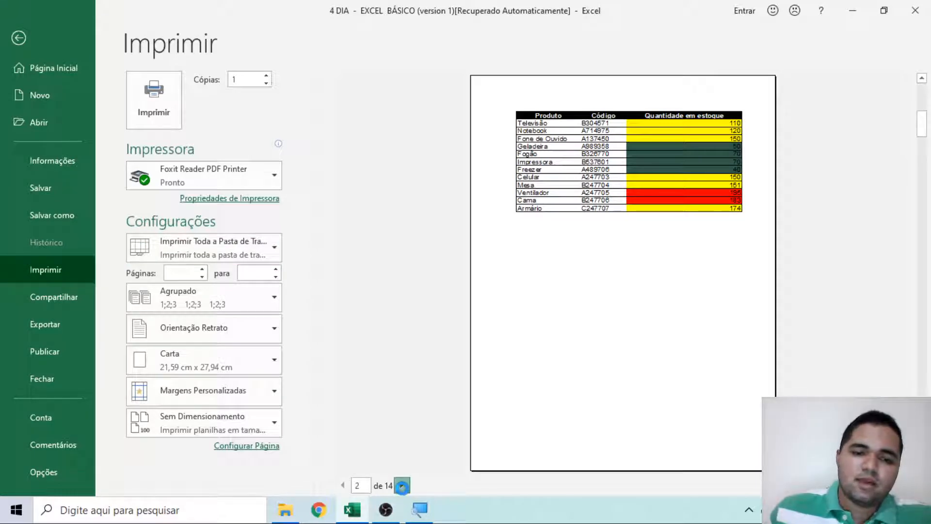
left_click(403, 485)
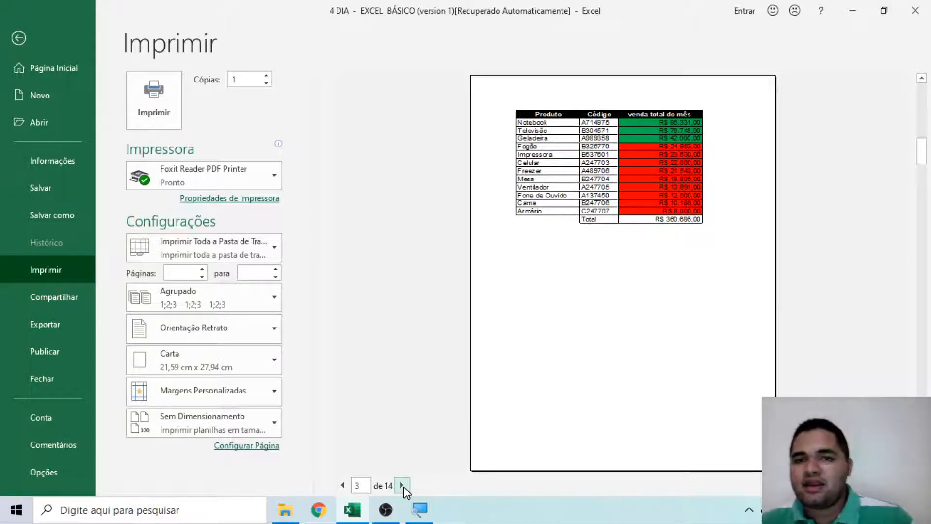
left_click(196, 240)
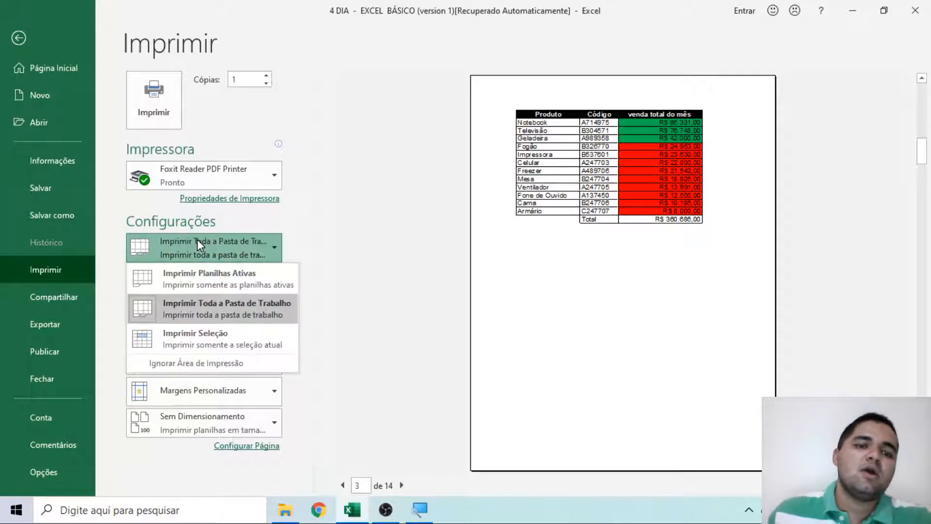
left_click(220, 286)
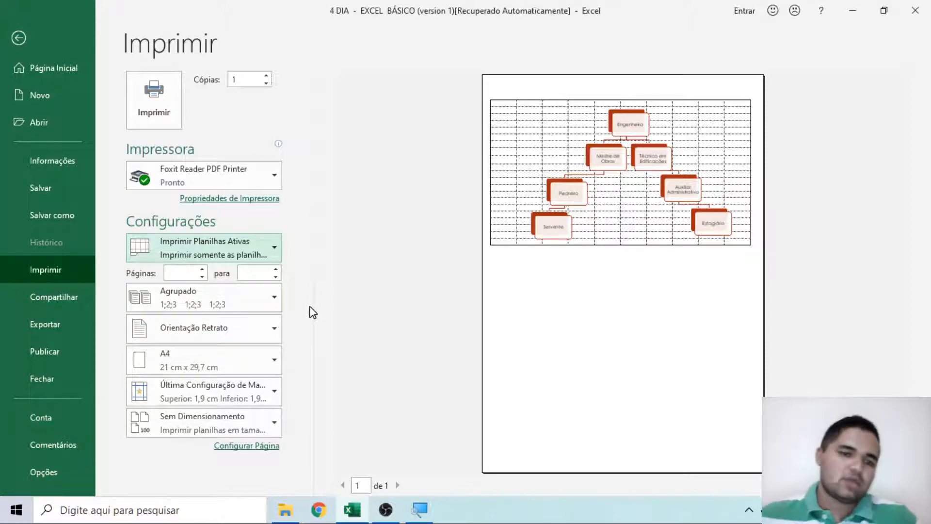
- Set the print scope to Imprimir Seleção, check the preview of the selected cell, and return to the worksheet
left_click(251, 252)
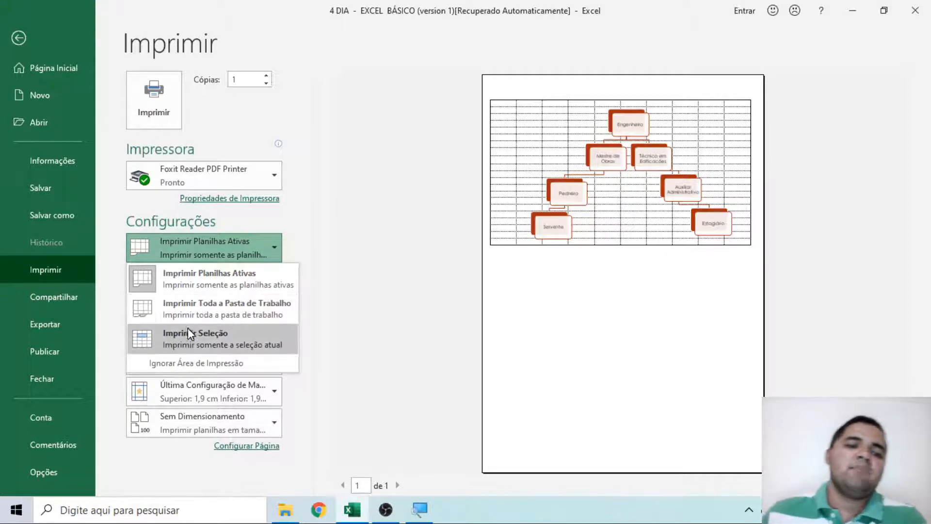
left_click(215, 331)
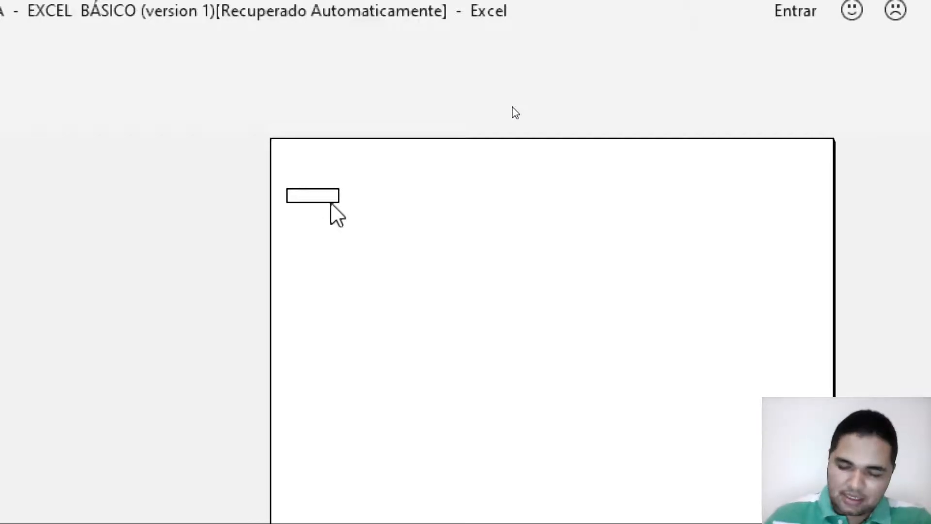
key("Escape")
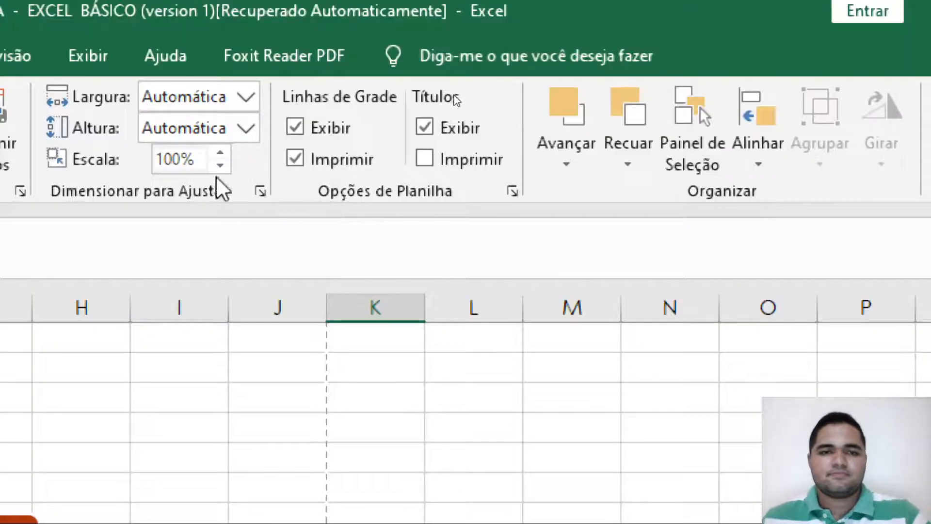
- Turn off gridline printing, check the print preview of the selected cell K10, and return to the worksheet
left_click(297, 158)
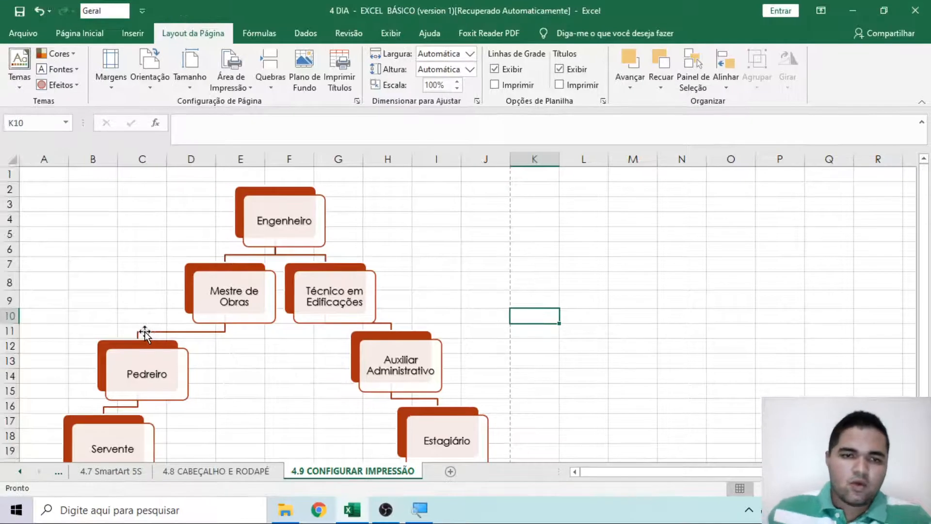
scroll(145, 333, "down", 1)
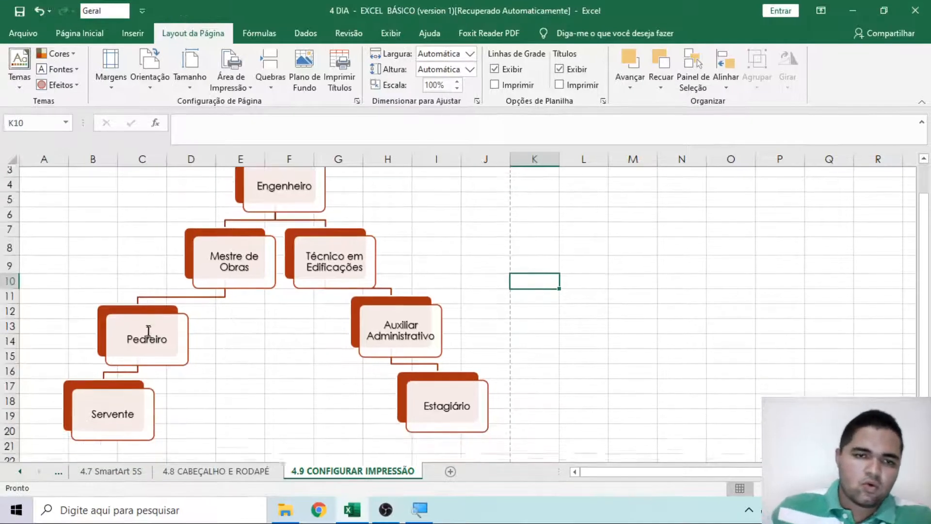
scroll(144, 342, "up", 1)
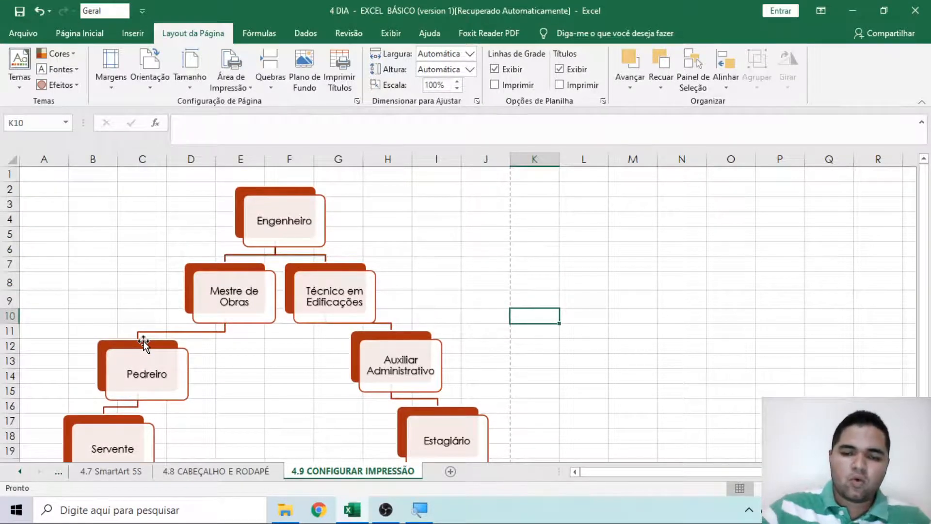
key("ctrl+p")
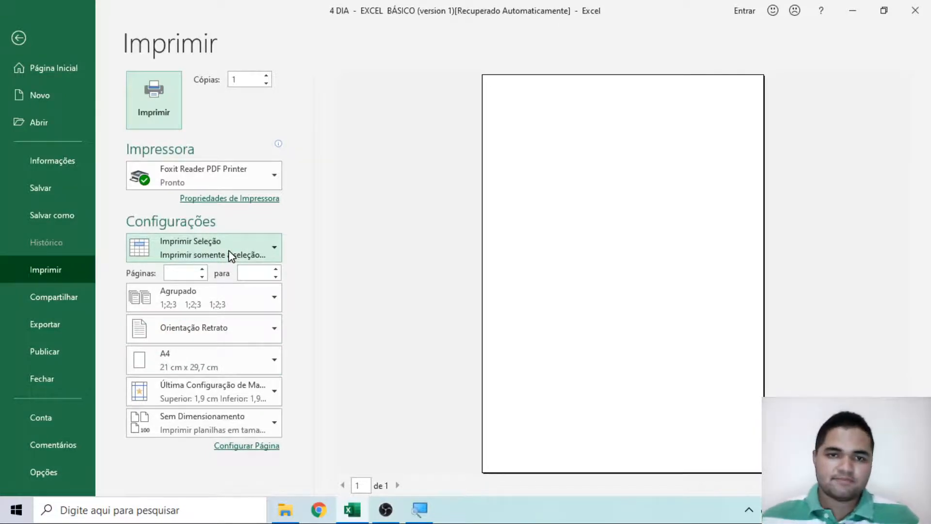
key("Escape")
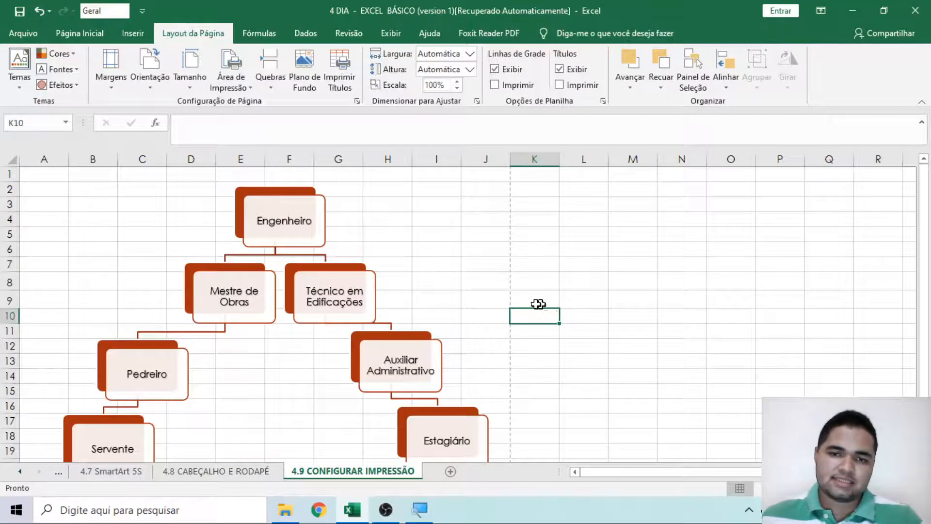
- Select the range A1:J21 covering the whole organization chart
scroll(419, 349, "down", 1)
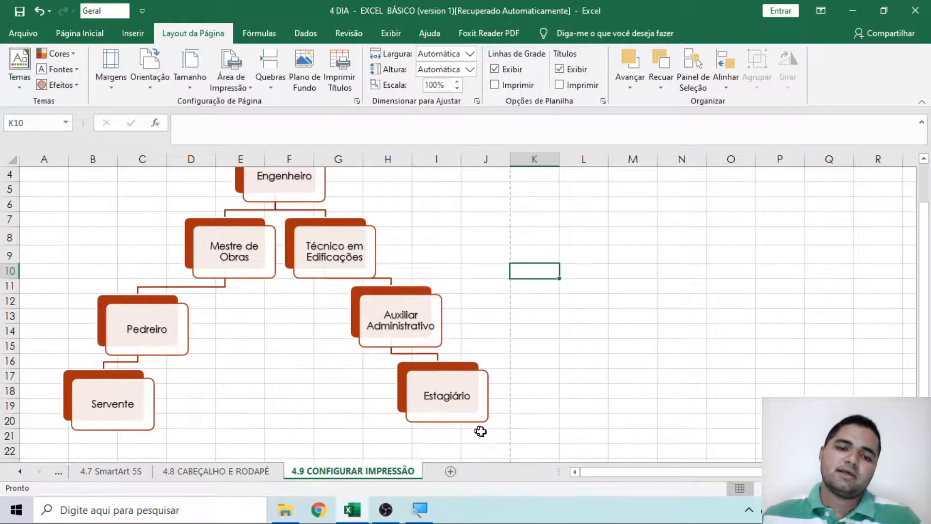
mouse_move(480, 431)
left_mouse_down()
mouse_move(59, 196)
mouse_move(62, 172)
left_mouse_up()
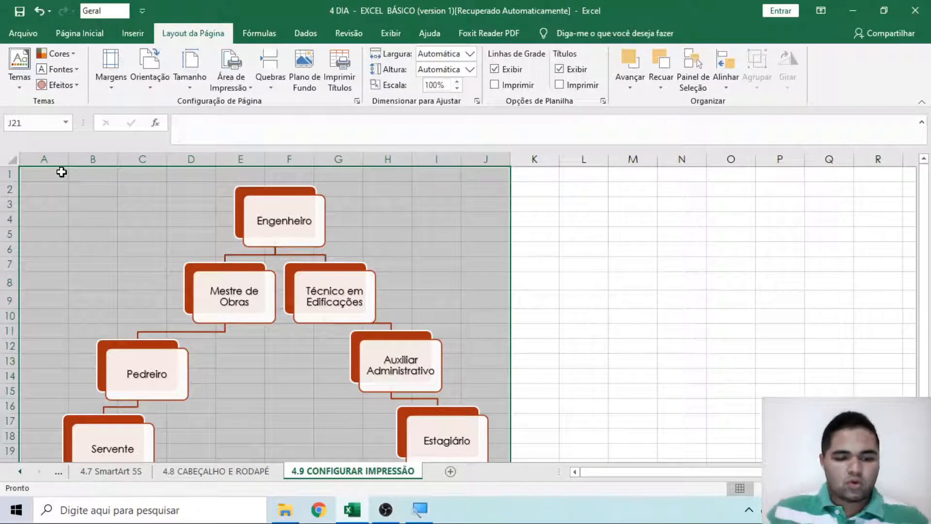